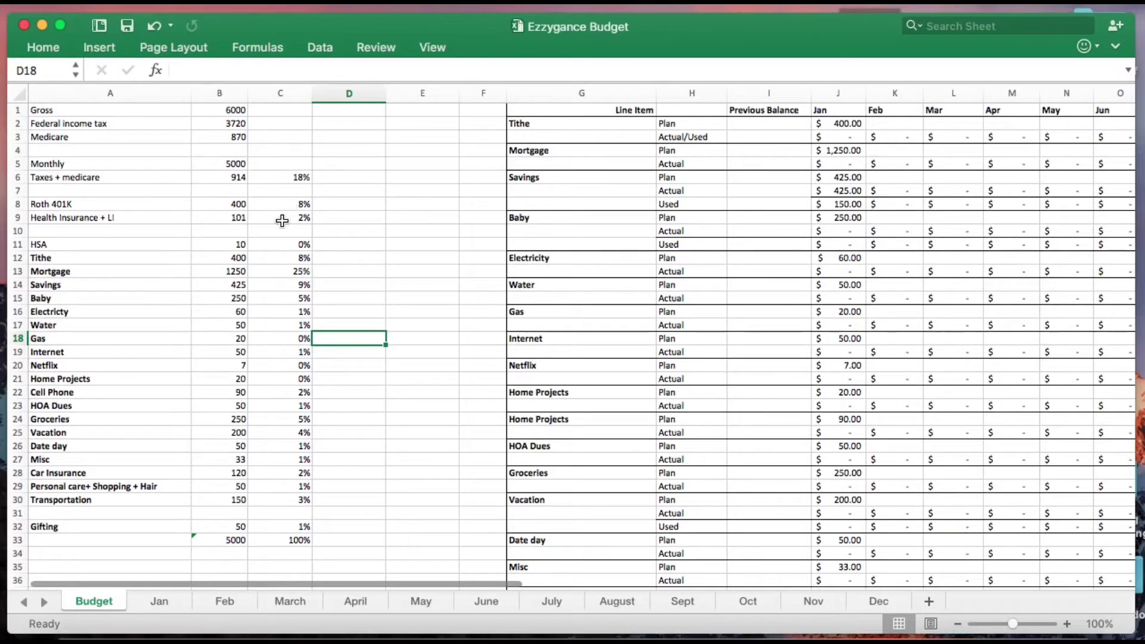
On the Budget sheet, review Gross income 6000, federal tax and Medicare deductions, and the Monthly 5000.
{"action": "left_click", "coordinate": [124, 113]}
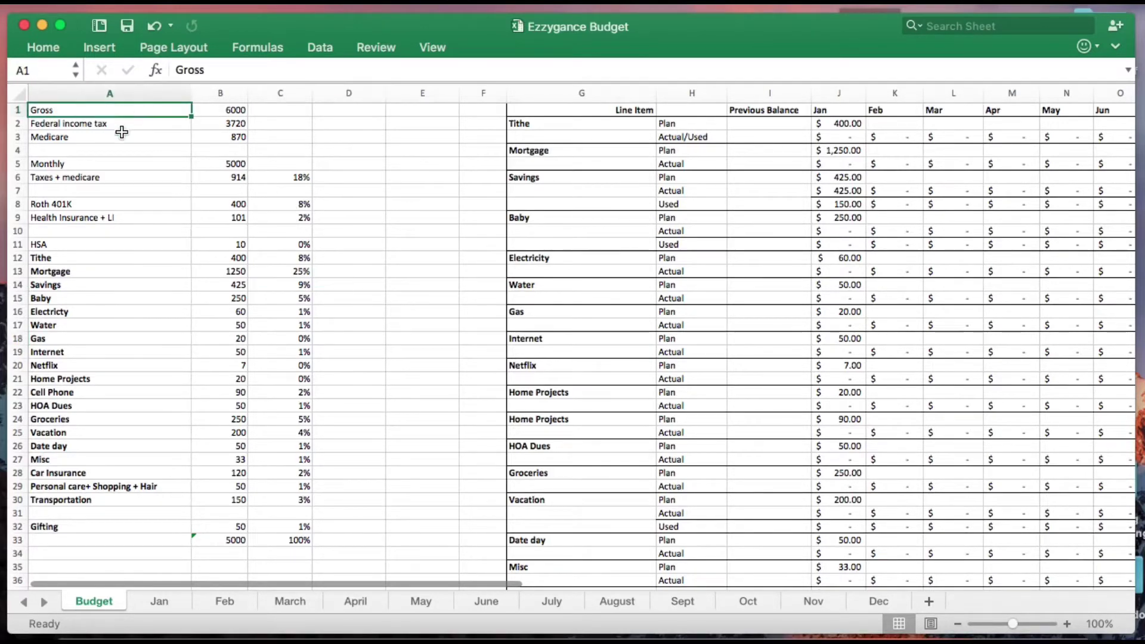
{"action": "left_click", "coordinate": [123, 123]}
{"action": "left_click", "coordinate": [114, 137]}
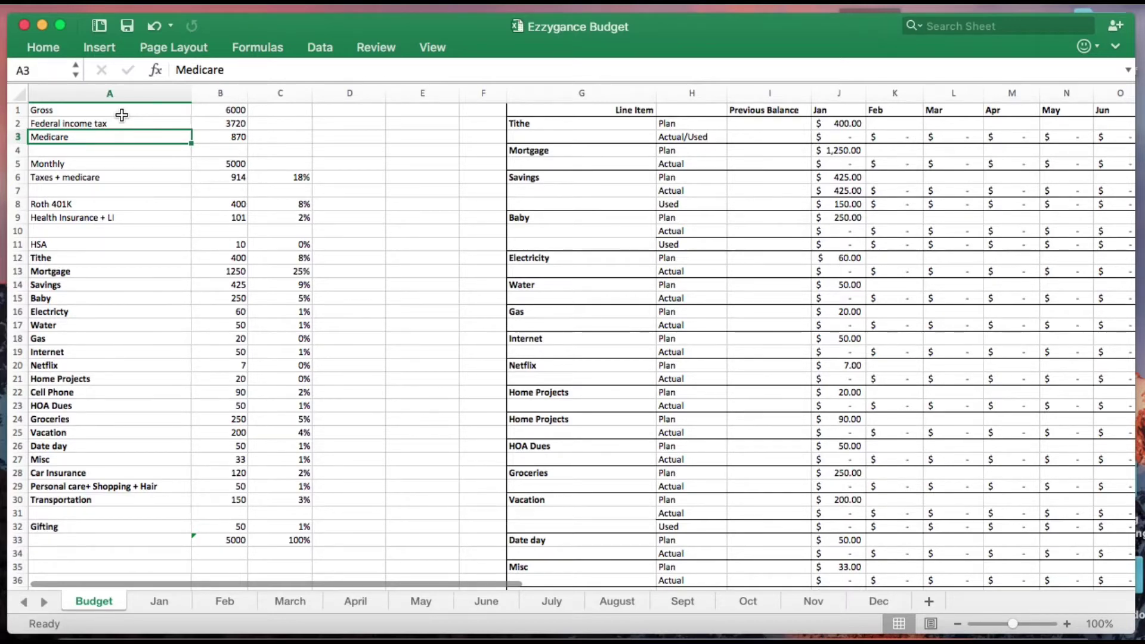
{"action": "left_click", "coordinate": [235, 162]}
{"action": "left_click", "coordinate": [237, 110]}
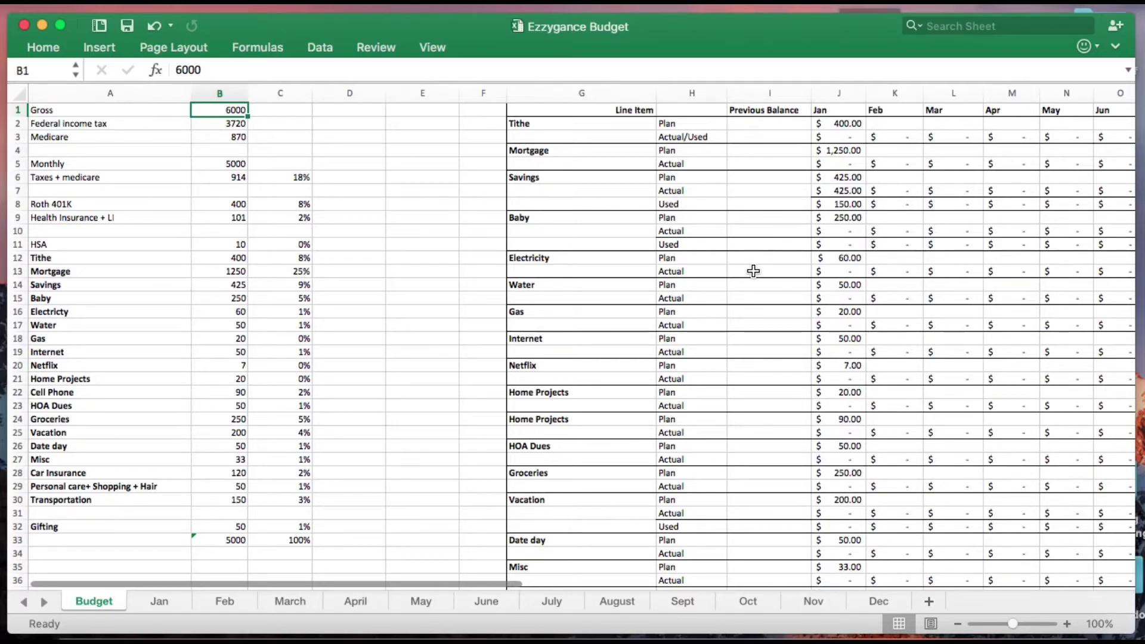
{"action": "left_click", "coordinate": [287, 158]}
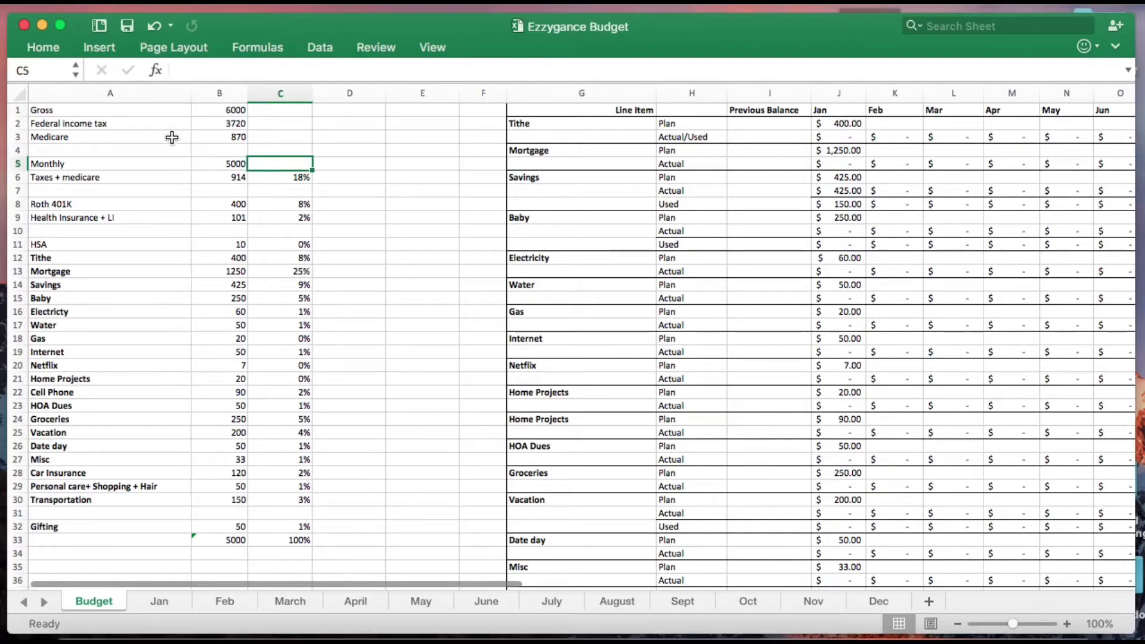
{"action": "left_click_drag", "start_coordinate": [105, 122], "coordinate": [99, 136]}
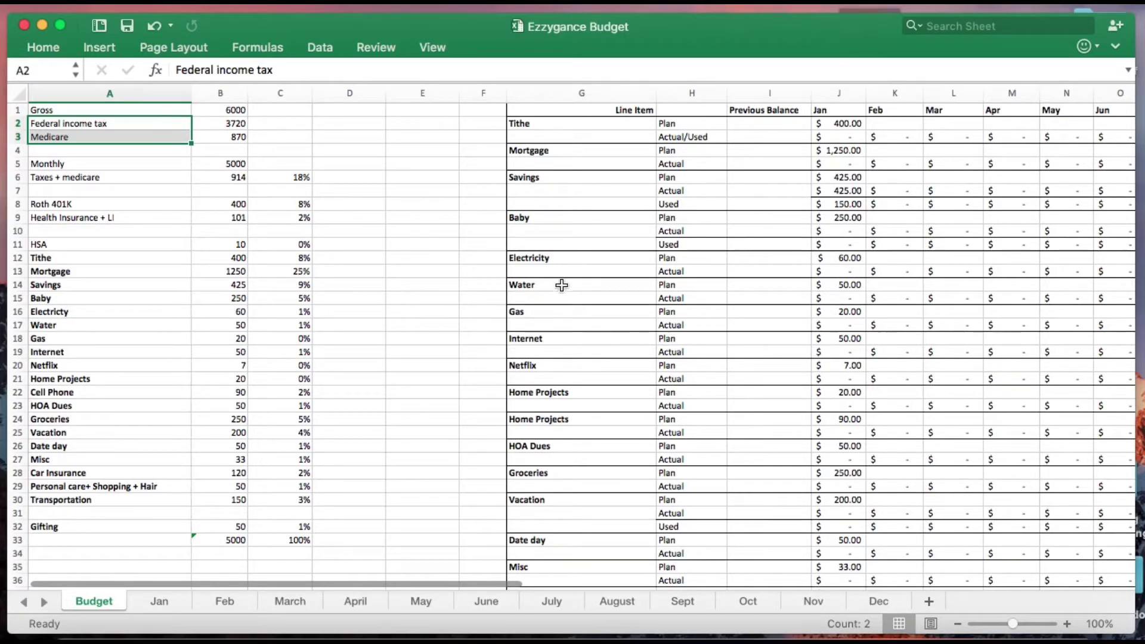
Review the Gas tracker item, the Monthly and Taxes + medicare rows, Roth 401K and Health Insurance.
{"action": "left_click", "coordinate": [623, 312]}
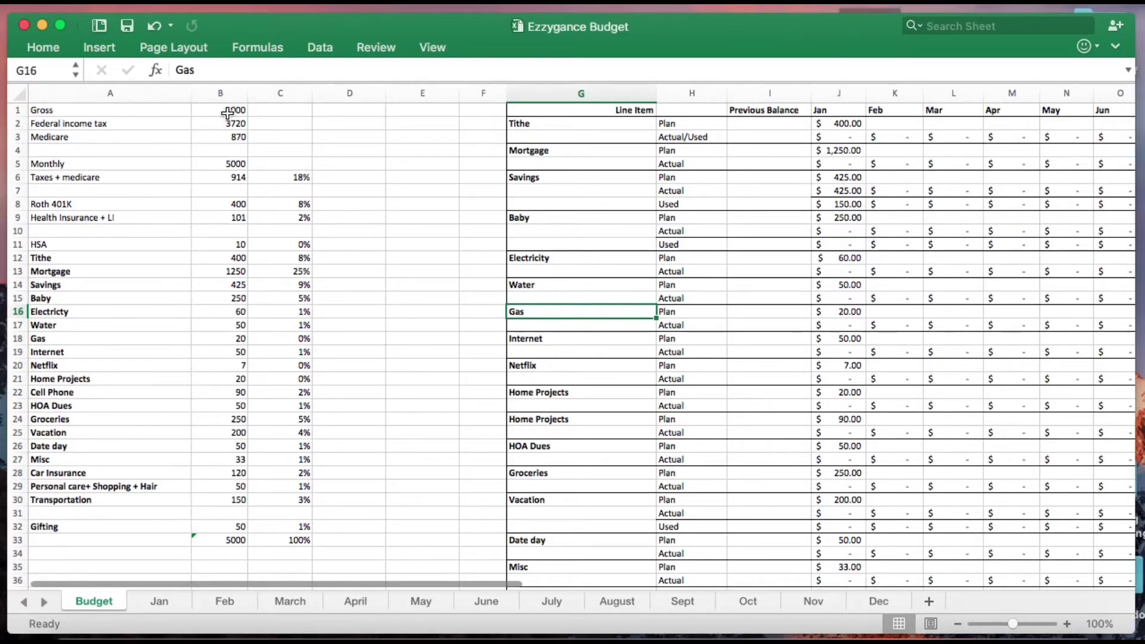
{"action": "left_click_drag", "start_coordinate": [228, 113], "coordinate": [230, 126]}
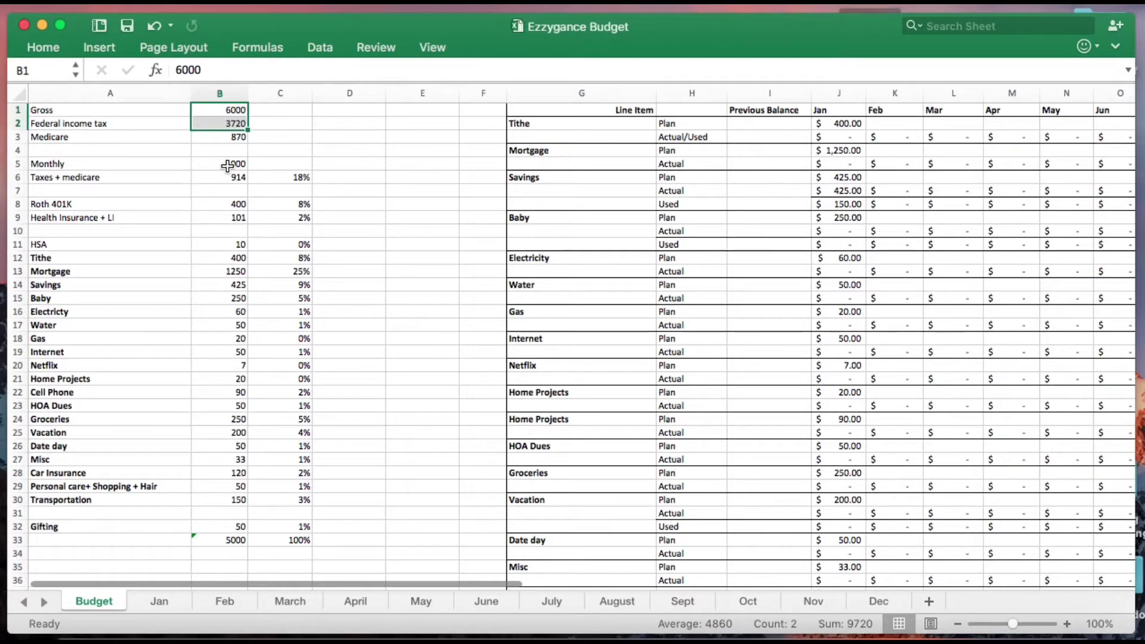
{"action": "left_click", "coordinate": [228, 166]}
{"action": "left_click_drag", "start_coordinate": [107, 163], "coordinate": [211, 175]}
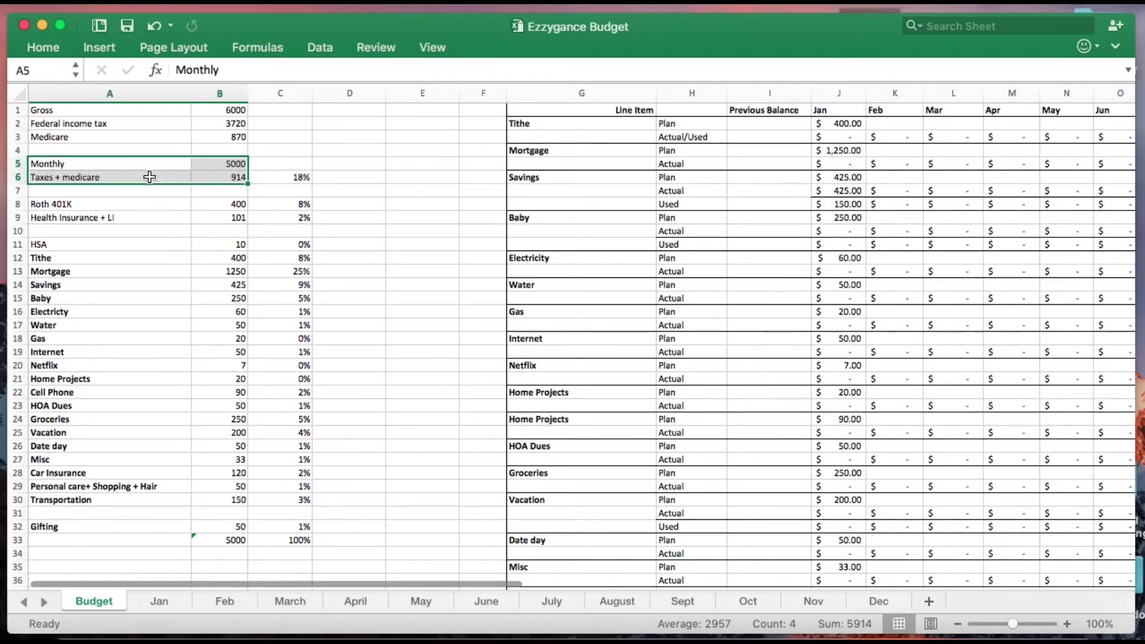
{"action": "left_click", "coordinate": [90, 204]}
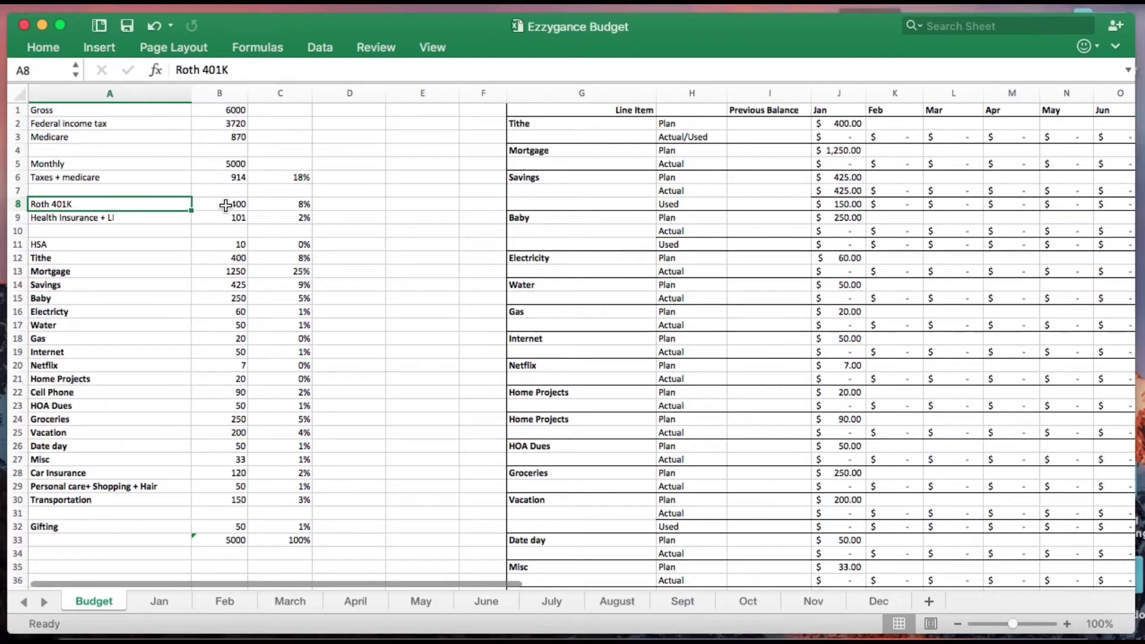
{"action": "left_click", "coordinate": [146, 216]}
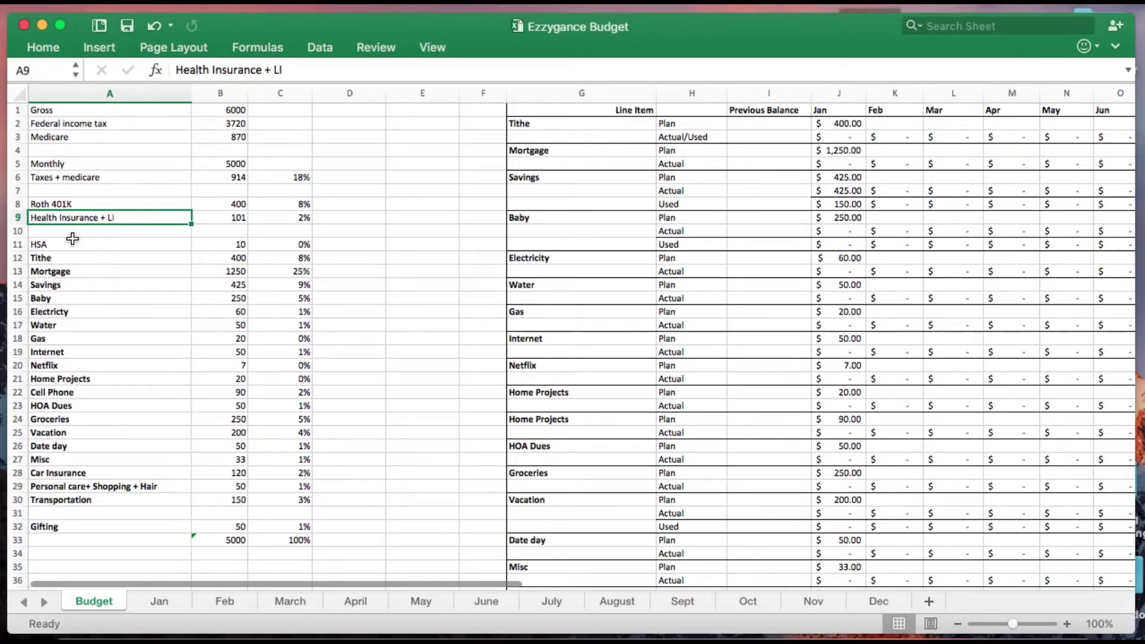
Review the HSA and Tithe rows and the percentage formulas for Tithe and Taxes + medicare.
{"action": "left_click_drag", "start_coordinate": [60, 241], "coordinate": [223, 251]}
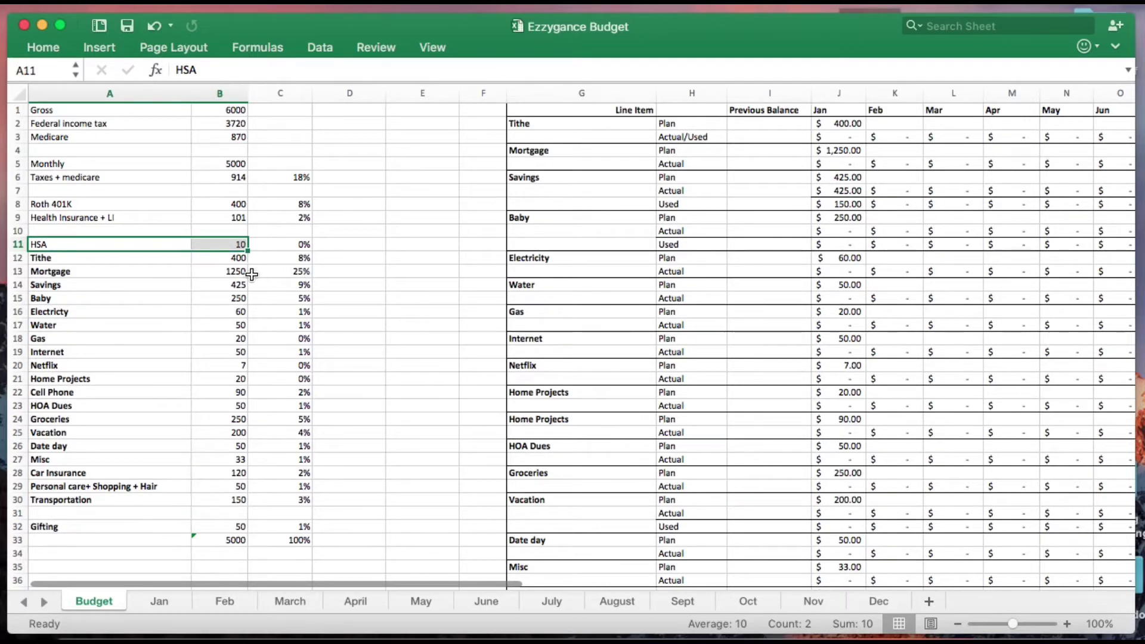
{"action": "left_click_drag", "start_coordinate": [67, 259], "coordinate": [266, 262]}
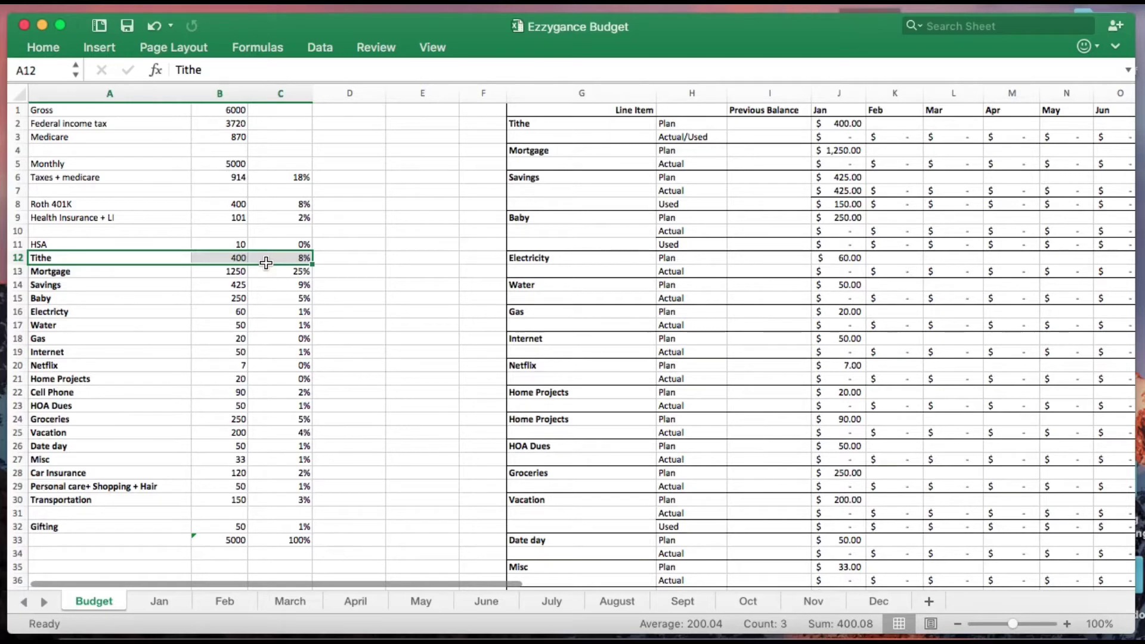
{"action": "left_click", "coordinate": [301, 258]}
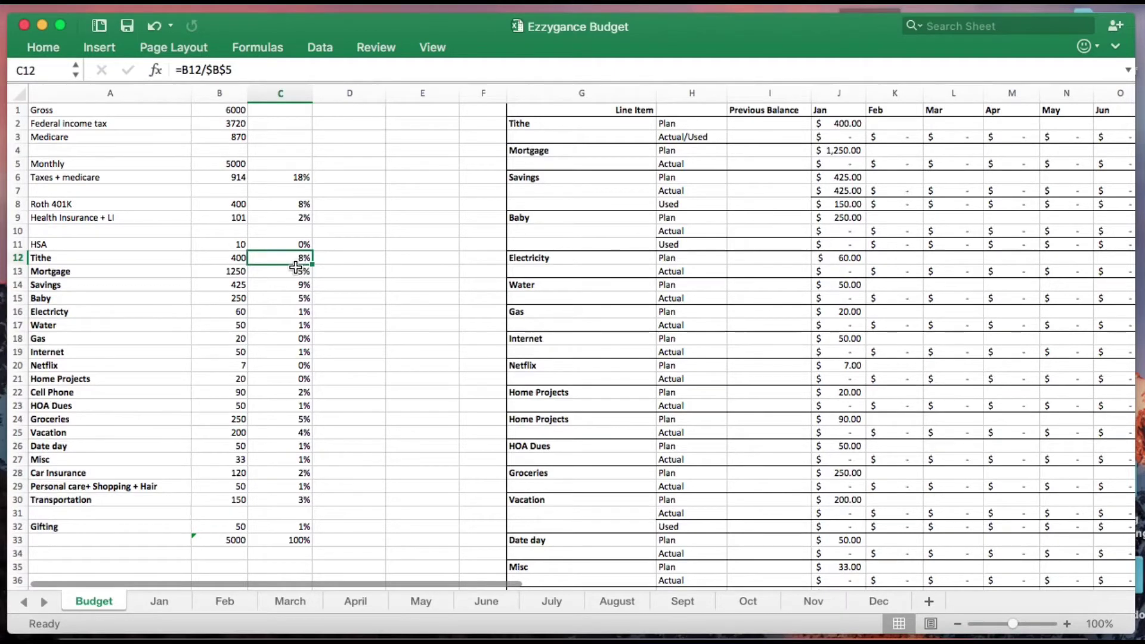
{"action": "left_click", "coordinate": [296, 177]}
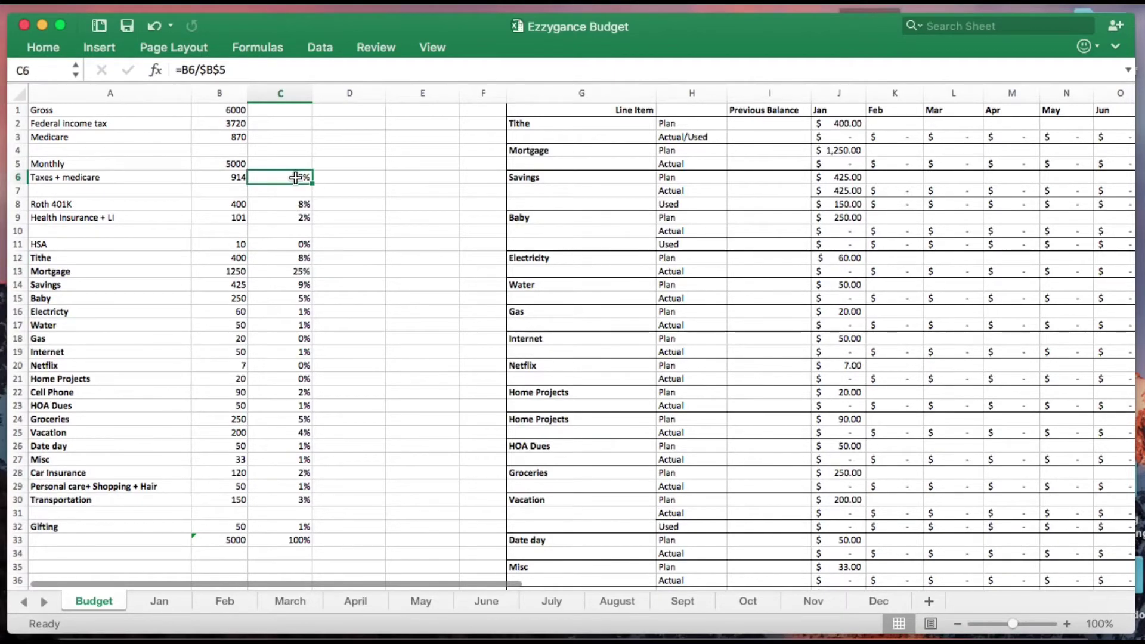
{"action": "double_click", "coordinate": [278, 178]}
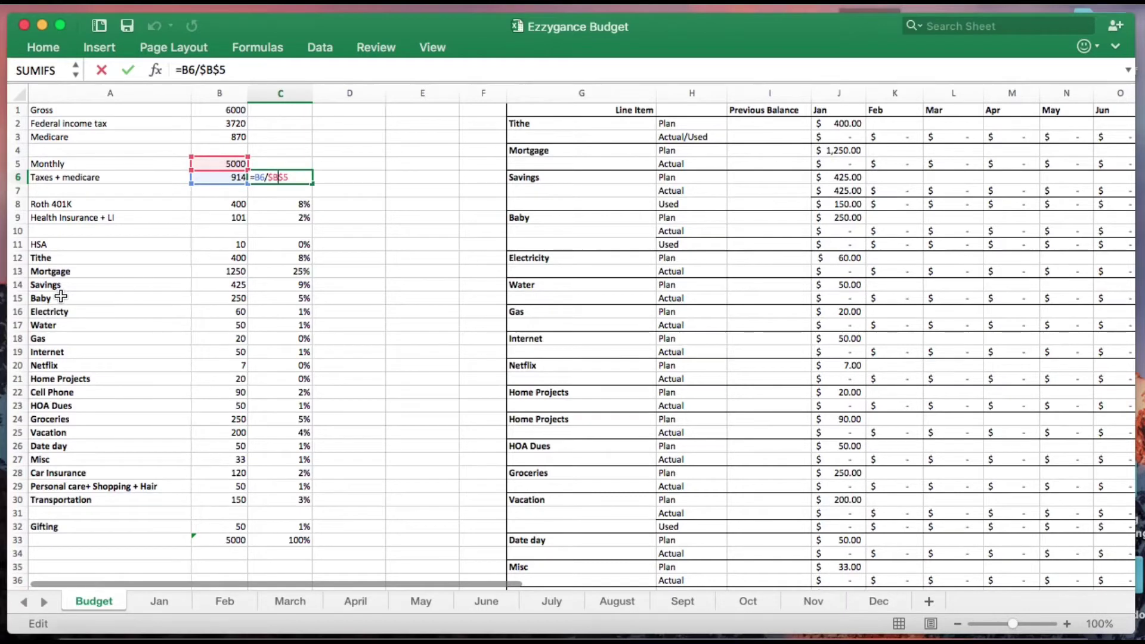
Walk through the line items from Mortgage to Netflix and the Home Projects amount of 20.
{"action": "left_click", "coordinate": [66, 274]}
{"action": "left_click_drag", "start_coordinate": [66, 274], "coordinate": [48, 361]}
{"action": "left_click", "coordinate": [47, 364]}
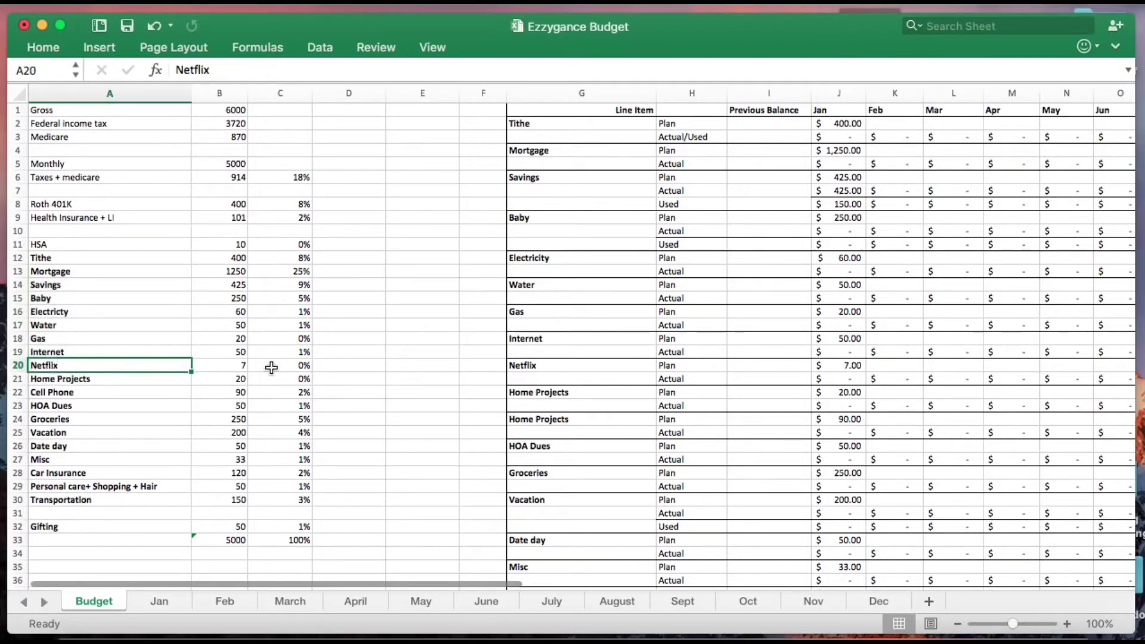
{"action": "left_click_drag", "start_coordinate": [289, 365], "coordinate": [269, 382]}
{"action": "left_click", "coordinate": [125, 383]}
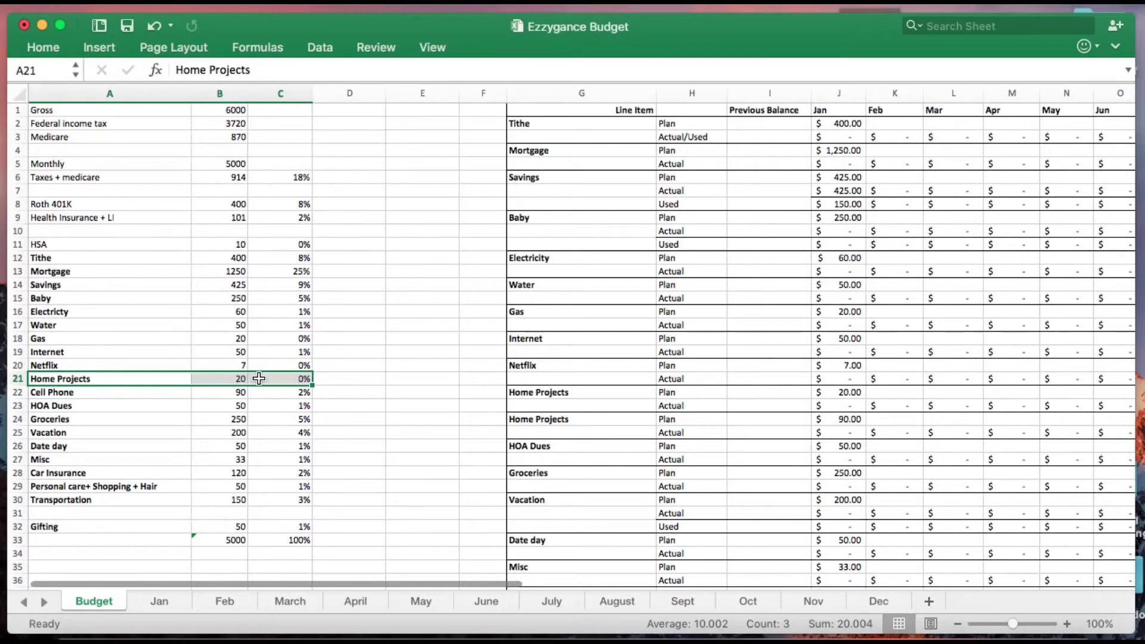
{"action": "left_click", "coordinate": [130, 379]}
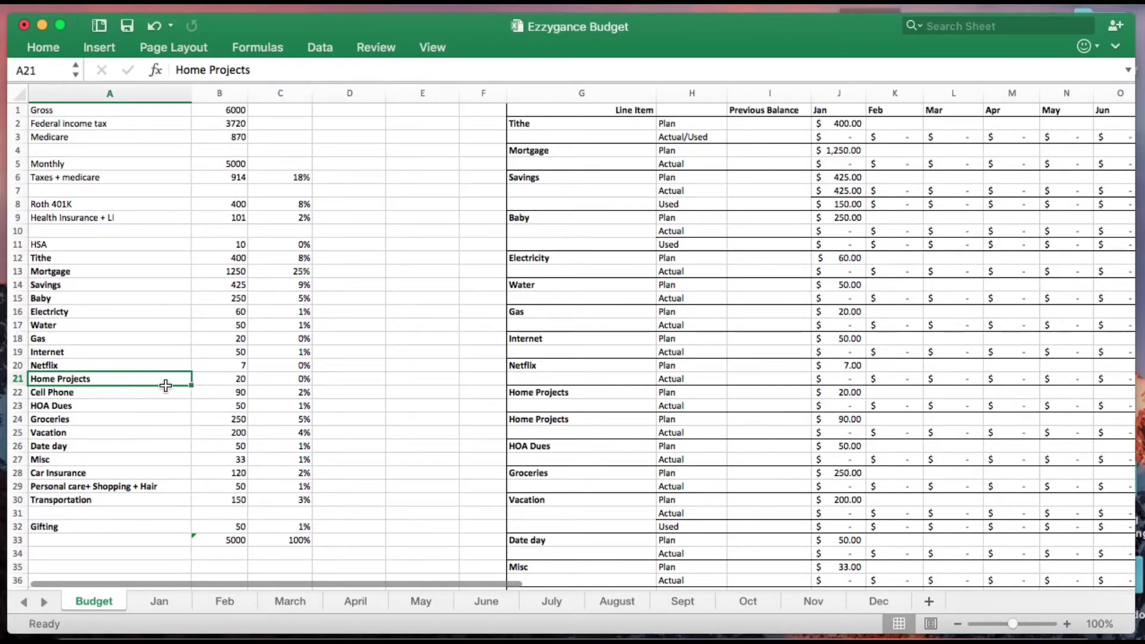
{"action": "left_click", "coordinate": [232, 382]}
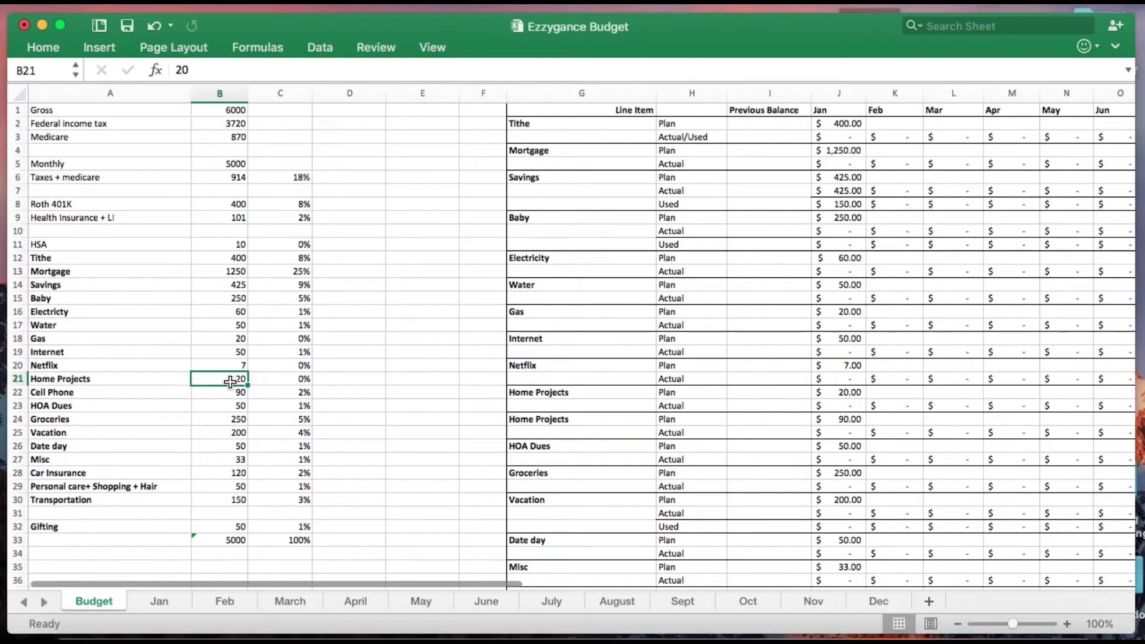
{"action": "left_click_drag", "start_coordinate": [160, 377], "coordinate": [256, 380]}
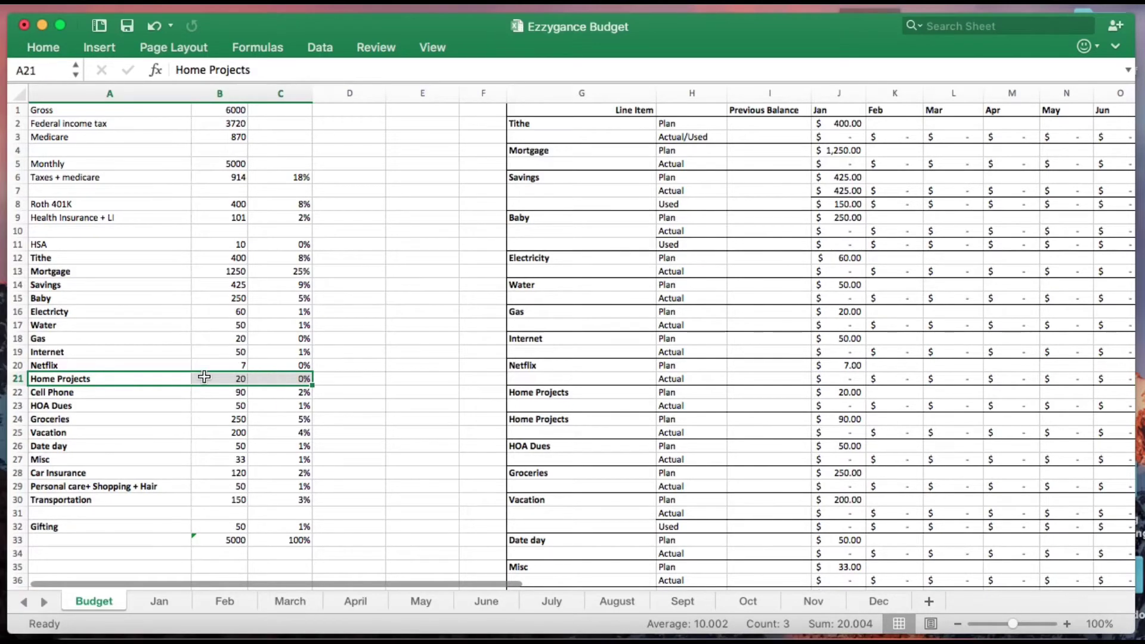
Review HOA Dues, Groceries 250, Vacation, Date day, Misc, Car Insurance and Personal care rows.
{"action": "left_click_drag", "start_coordinate": [79, 409], "coordinate": [243, 422]}
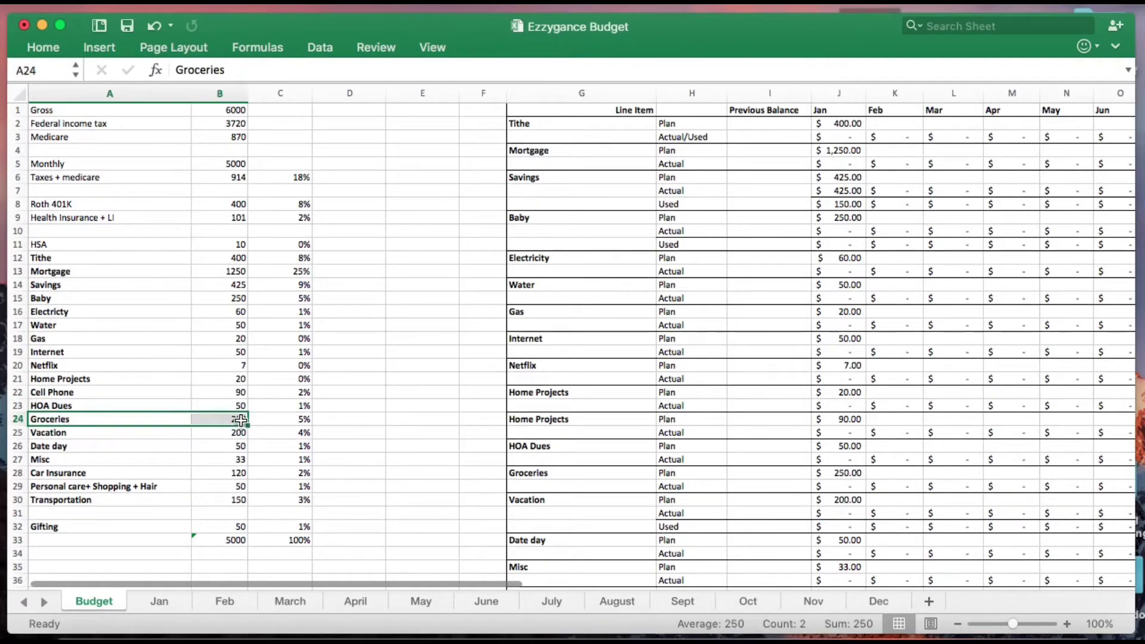
{"action": "left_click", "coordinate": [206, 419]}
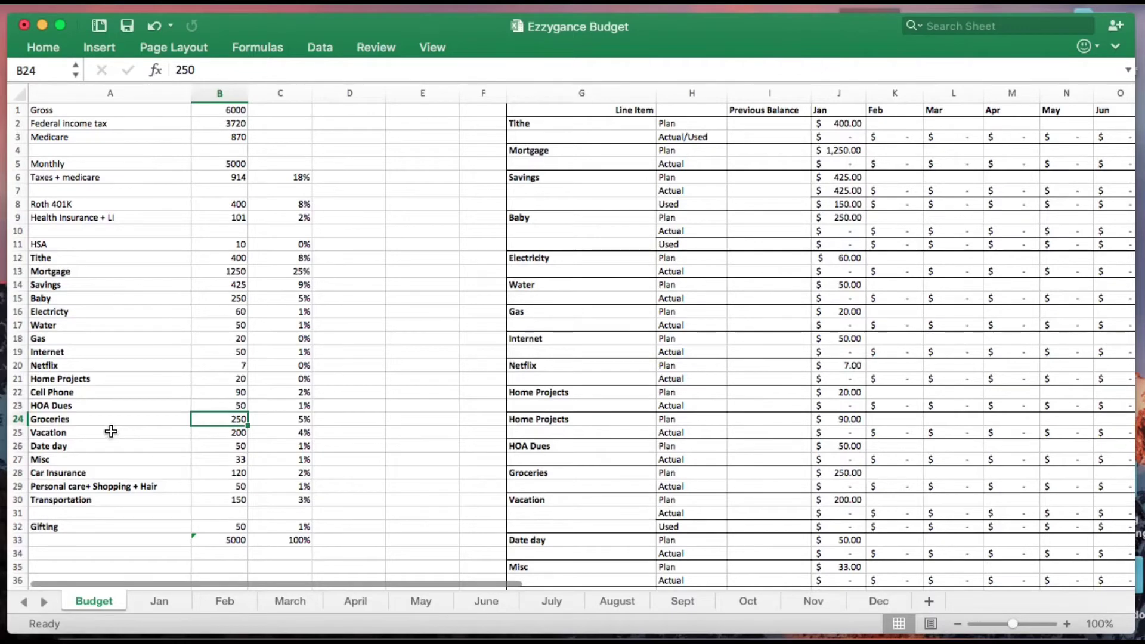
{"action": "left_click_drag", "start_coordinate": [116, 434], "coordinate": [230, 436]}
{"action": "left_click_drag", "start_coordinate": [112, 447], "coordinate": [226, 447]}
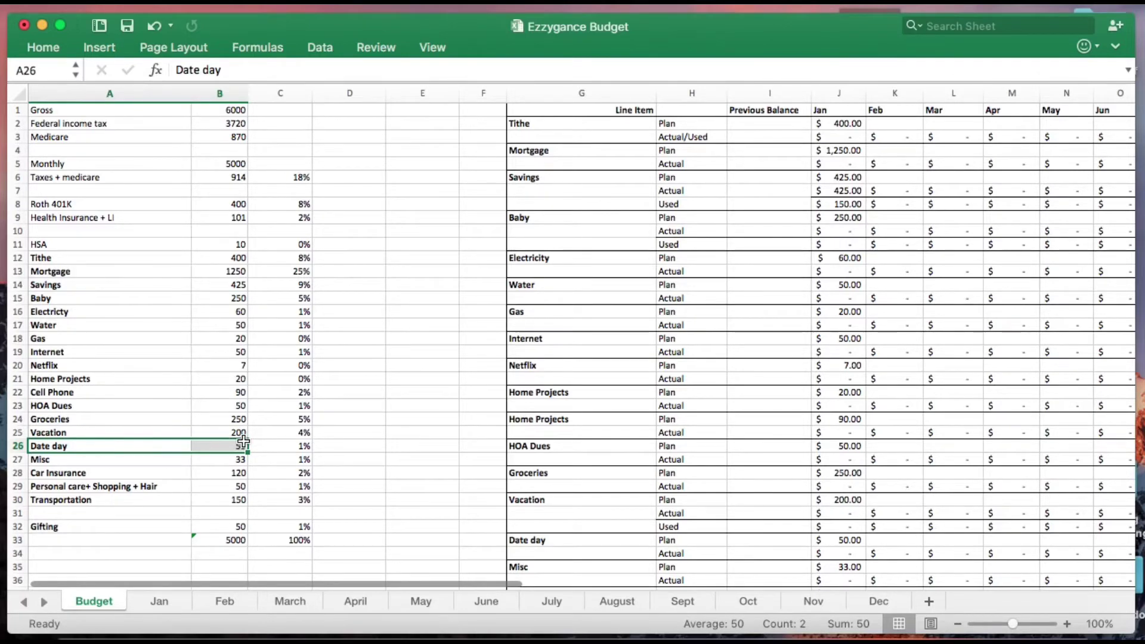
{"action": "left_click_drag", "start_coordinate": [98, 460], "coordinate": [219, 462]}
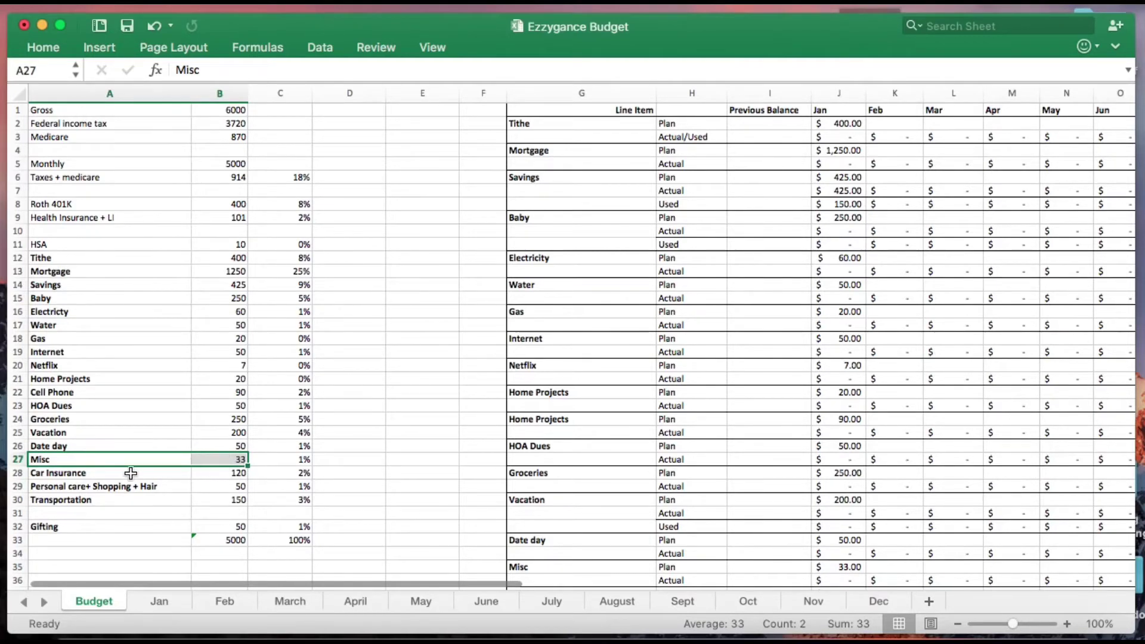
{"action": "left_click_drag", "start_coordinate": [89, 476], "coordinate": [195, 479]}
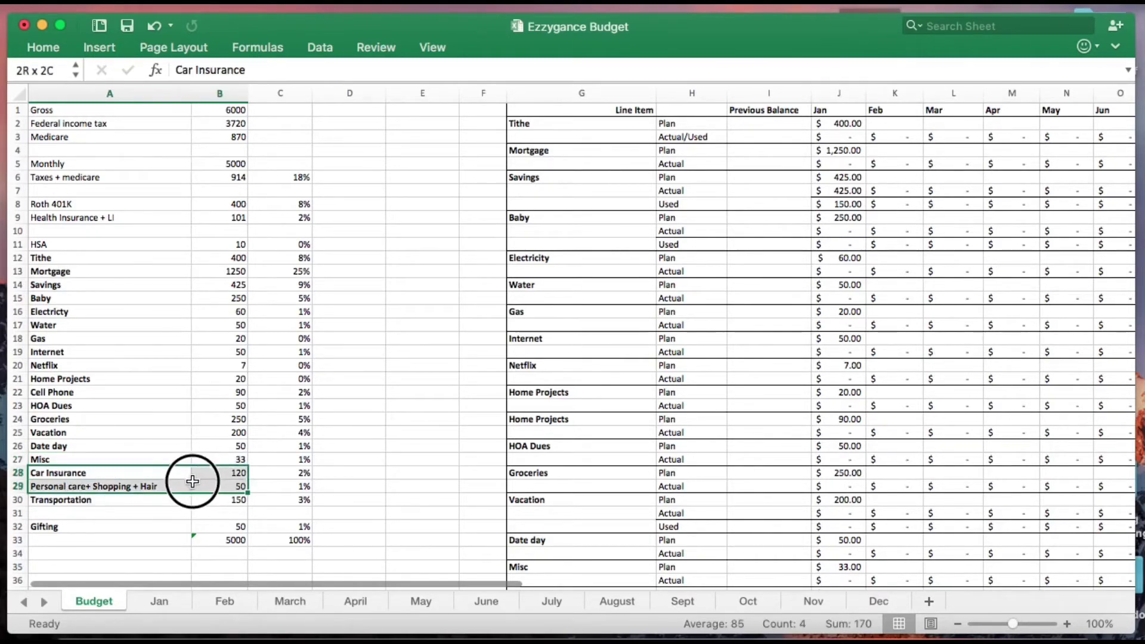
{"action": "left_click", "coordinate": [131, 486]}
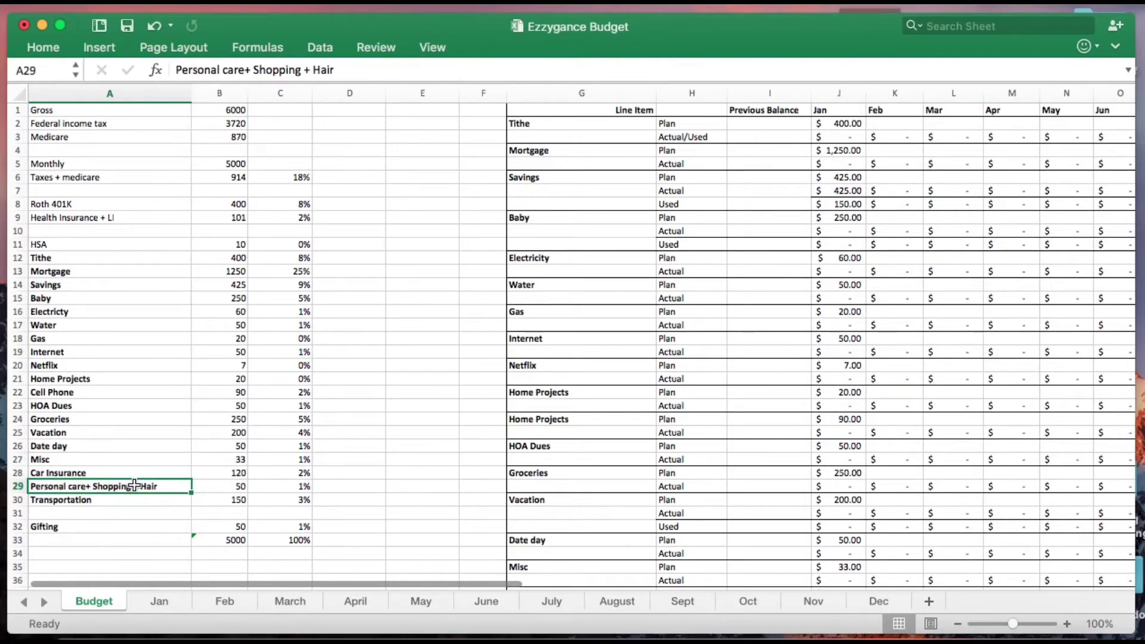
{"action": "left_click_drag", "start_coordinate": [227, 486], "coordinate": [130, 486]}
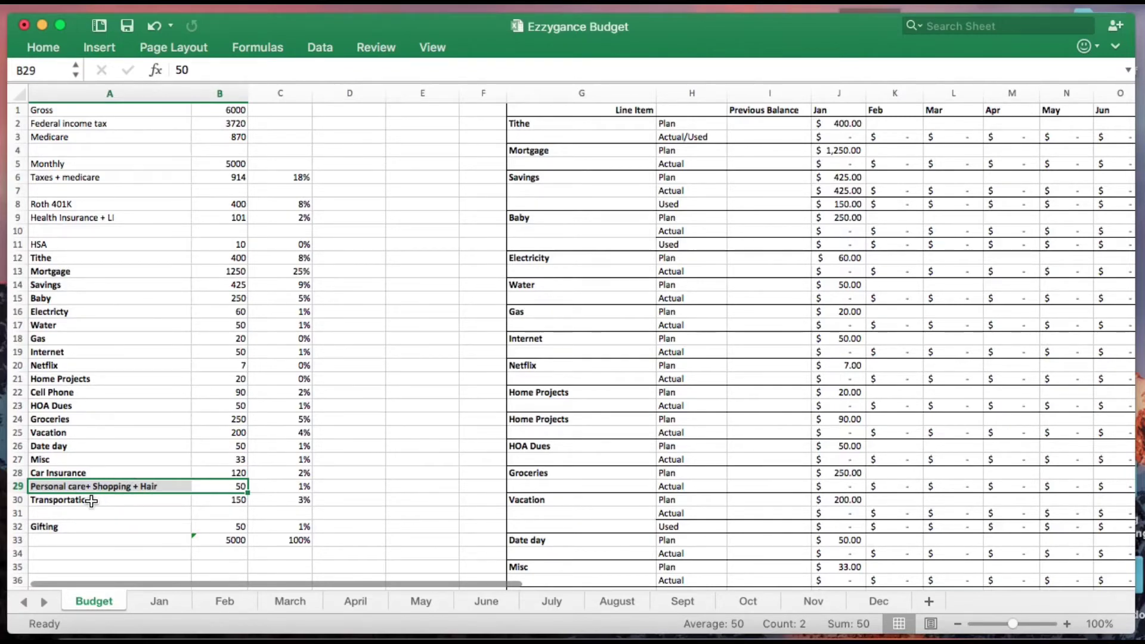
Review Transportation and Gifting 50, then highlight all labels from Health Insurance to Gifting.
{"action": "left_click_drag", "start_coordinate": [92, 500], "coordinate": [240, 529]}
{"action": "left_click", "coordinate": [168, 531]}
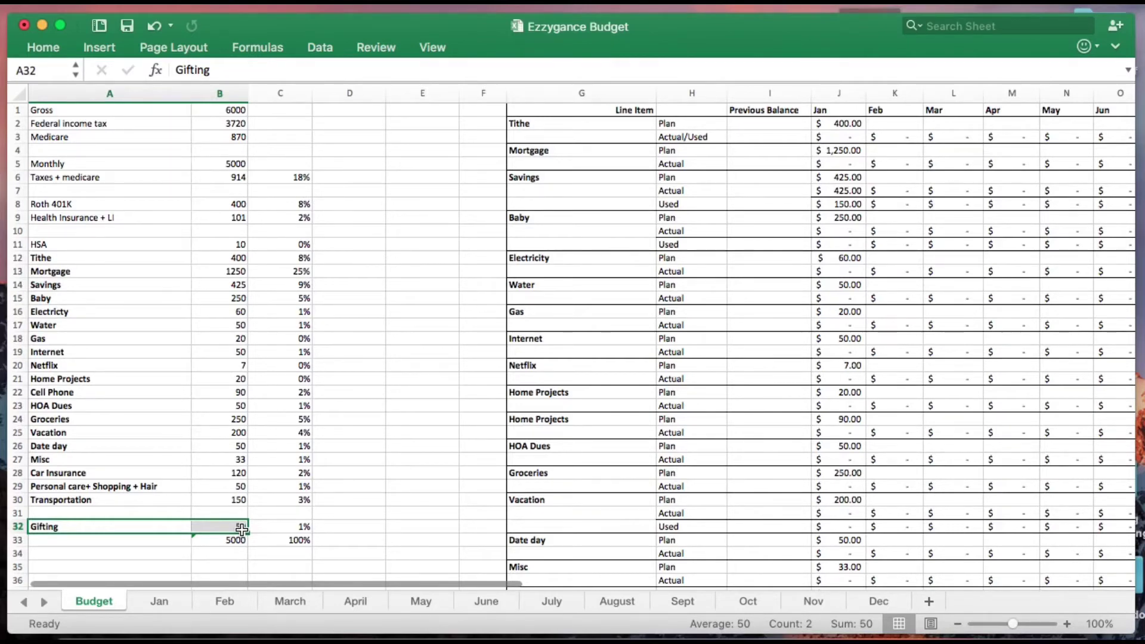
{"action": "left_click", "coordinate": [280, 553]}
{"action": "left_click", "coordinate": [206, 531]}
{"action": "left_click_drag", "start_coordinate": [206, 530], "coordinate": [90, 526]}
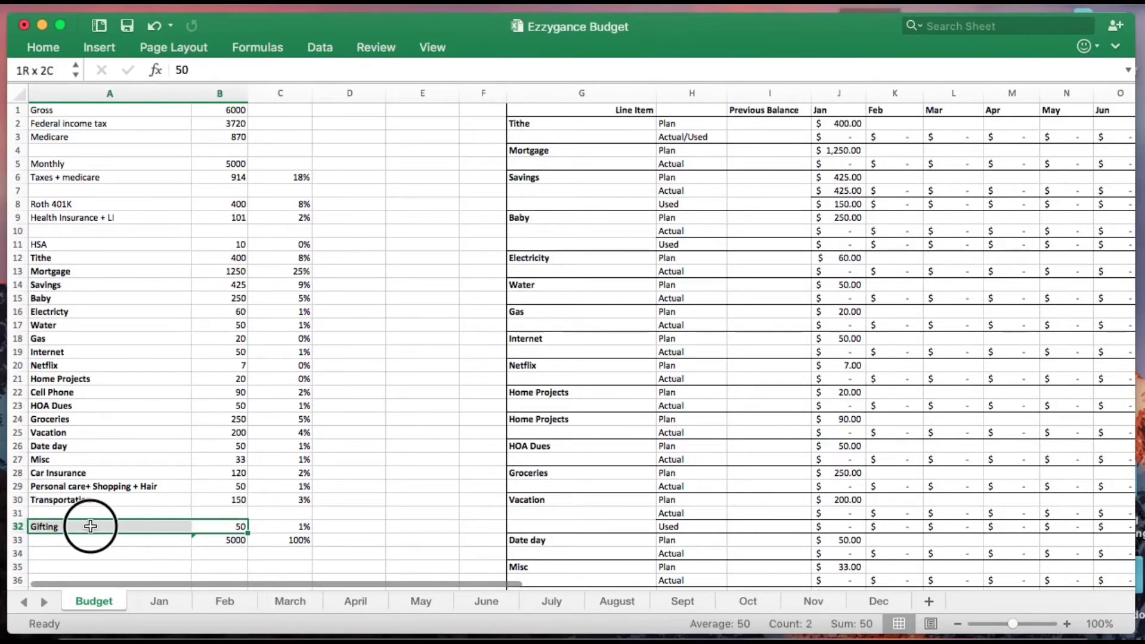
{"action": "left_click_drag", "start_coordinate": [123, 217], "coordinate": [76, 525]}
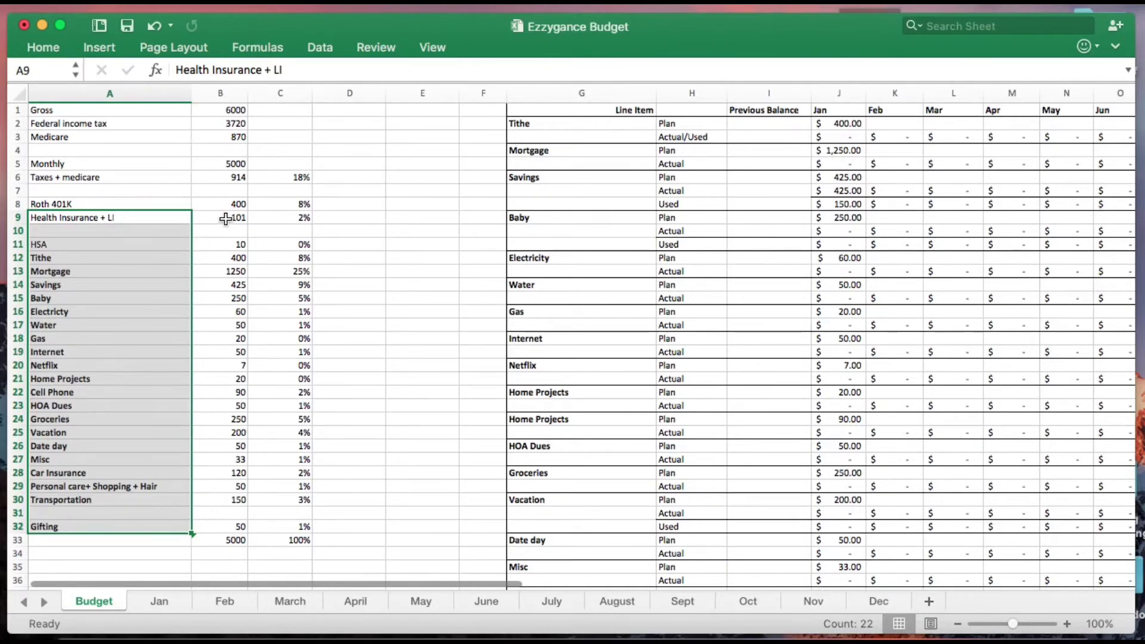
On the Jan sheet, review the Expense column and the Category dropdown options for D4 without choosing one.
{"action": "left_click", "coordinate": [160, 603]}
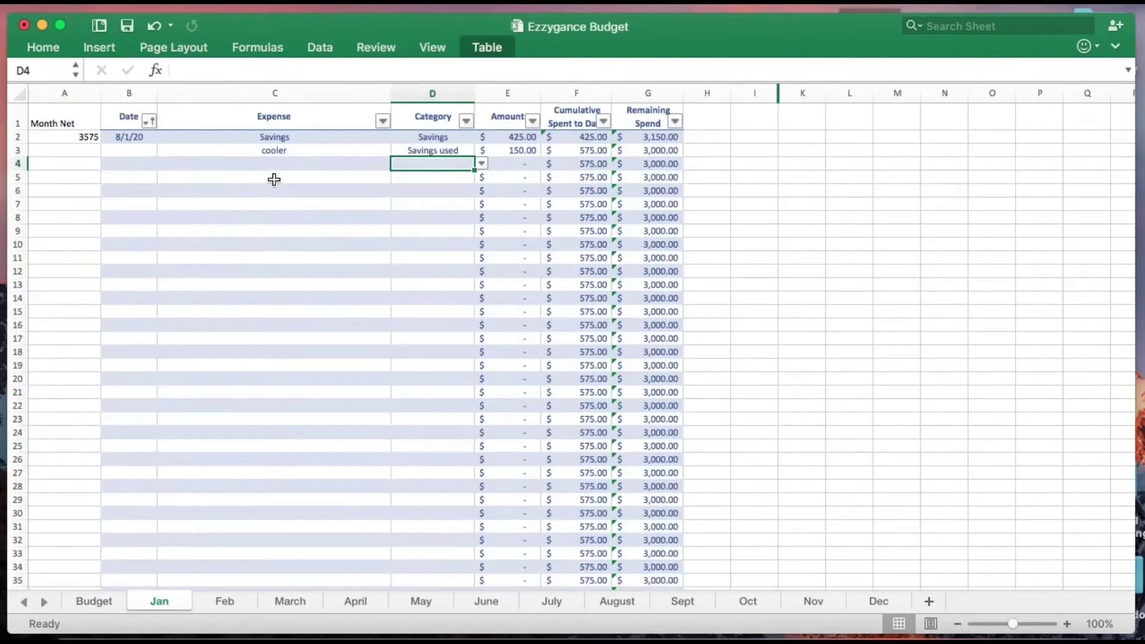
{"action": "left_click", "coordinate": [400, 201]}
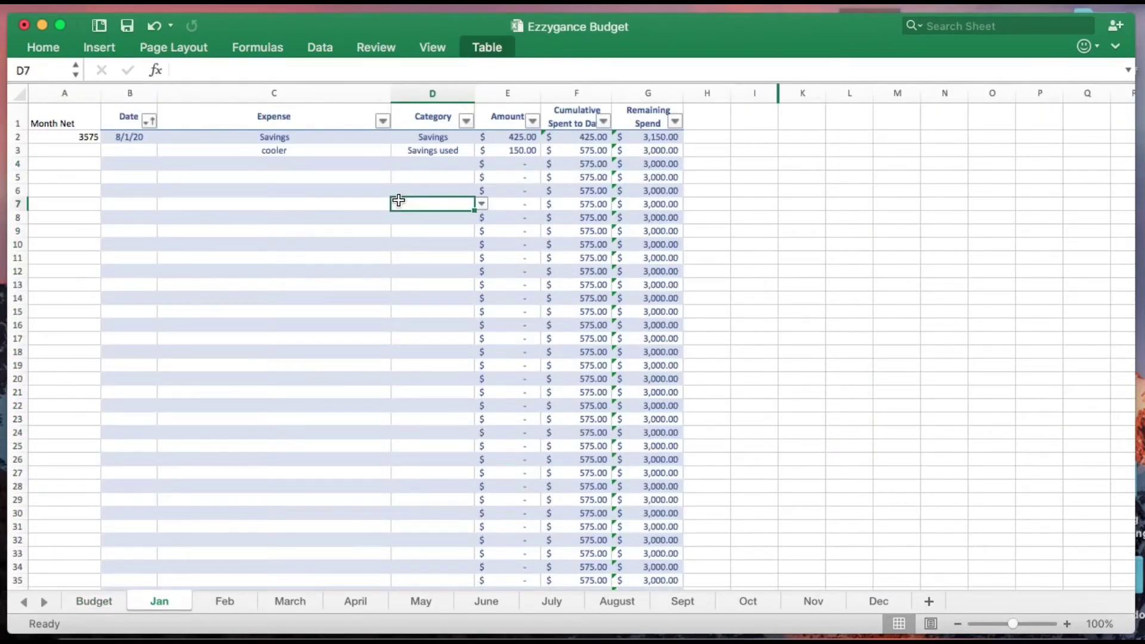
{"action": "left_click_drag", "start_coordinate": [318, 149], "coordinate": [429, 237]}
{"action": "scroll", "coordinate": [429, 238], "scroll_direction": "down", "scroll_amount": 20}
{"action": "scroll", "coordinate": [434, 243], "scroll_direction": "up", "scroll_amount": 20}
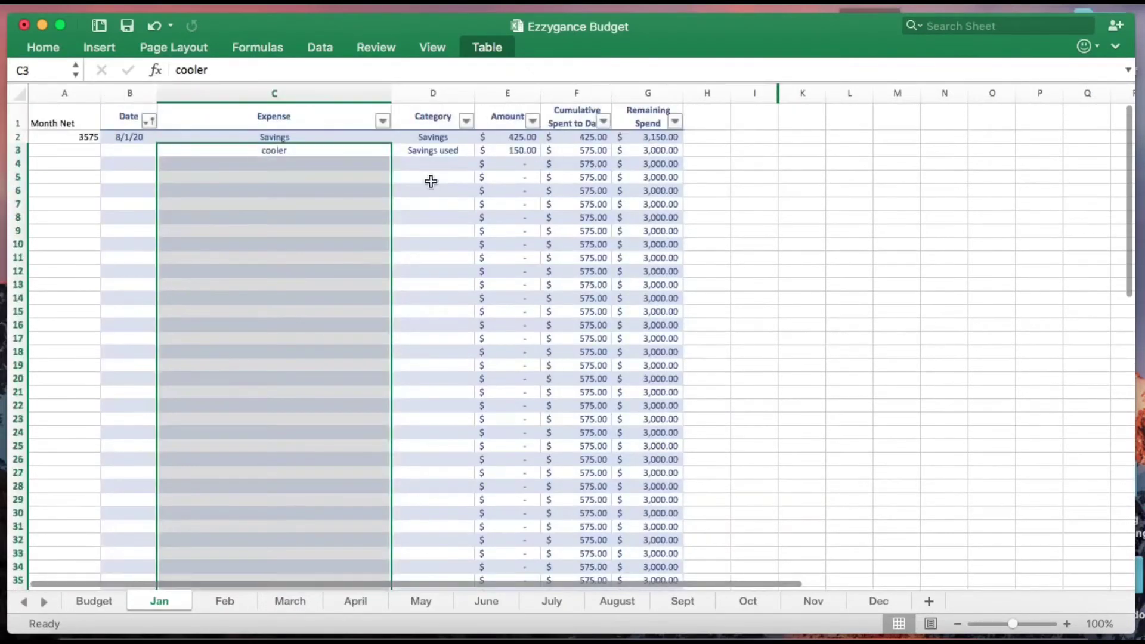
{"action": "left_click", "coordinate": [432, 163]}
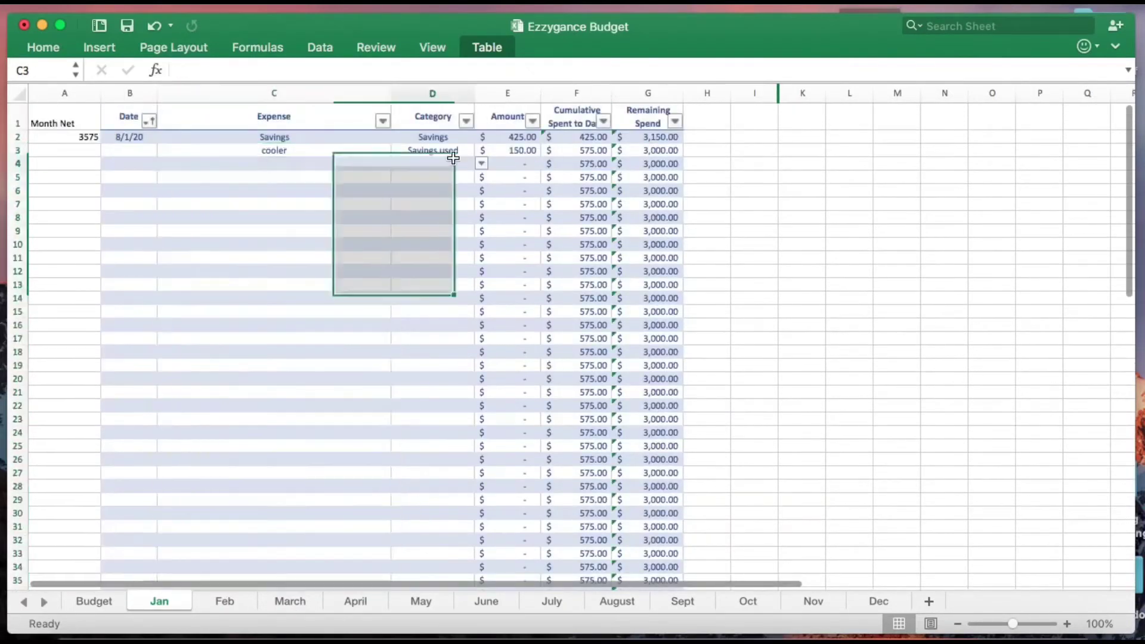
{"action": "left_click", "coordinate": [481, 164]}
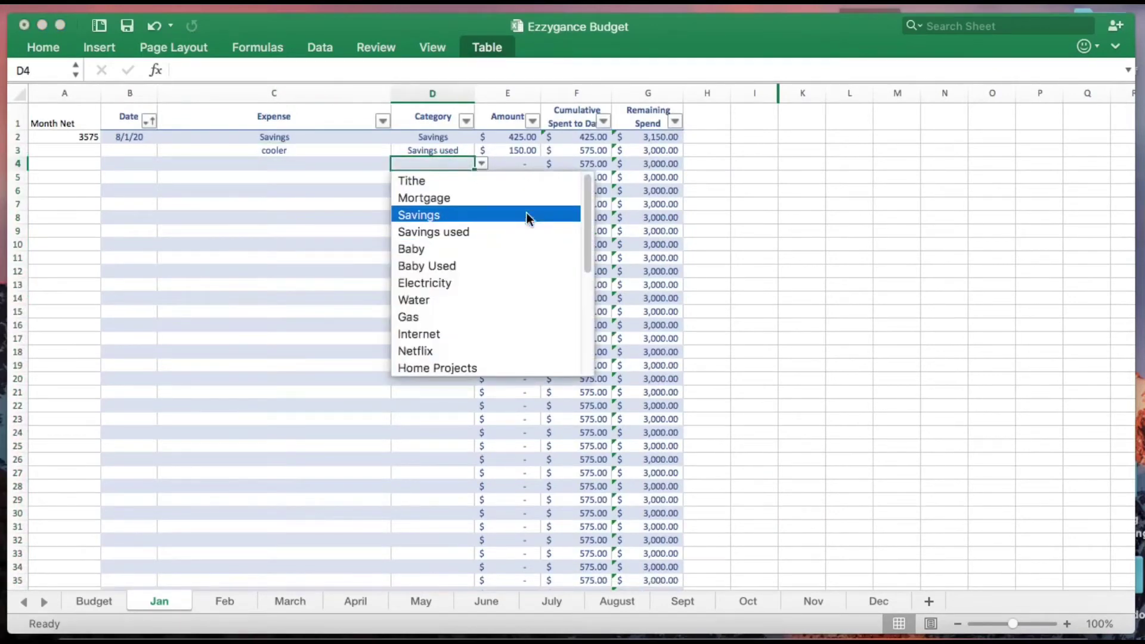
{"action": "left_click_drag", "start_coordinate": [590, 192], "coordinate": [598, 280]}
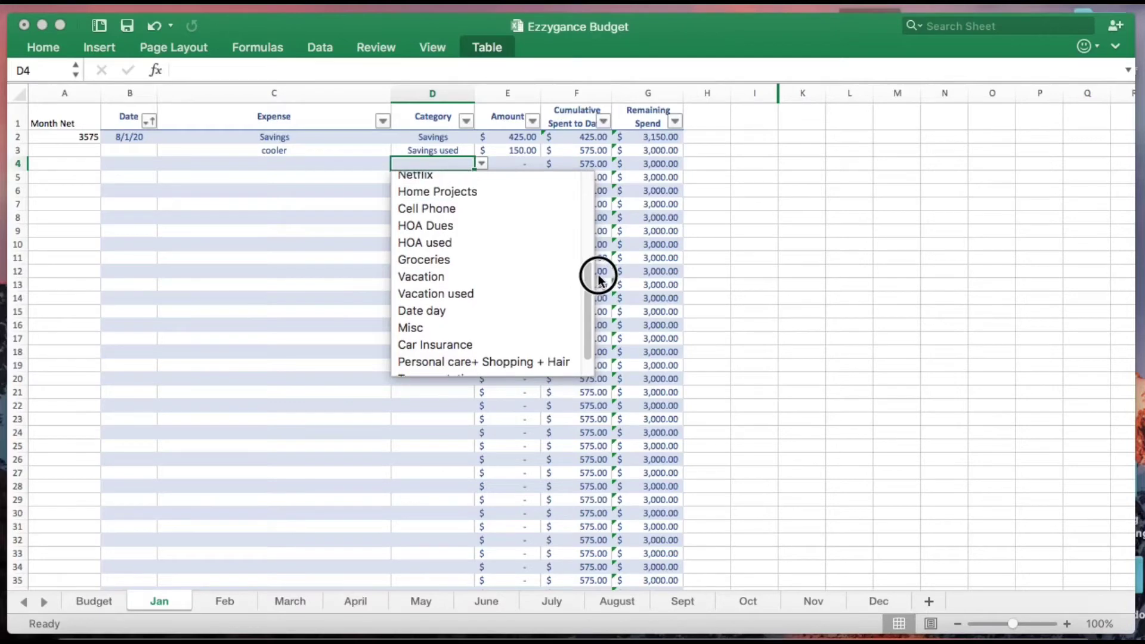
{"action": "left_click", "coordinate": [322, 240]}
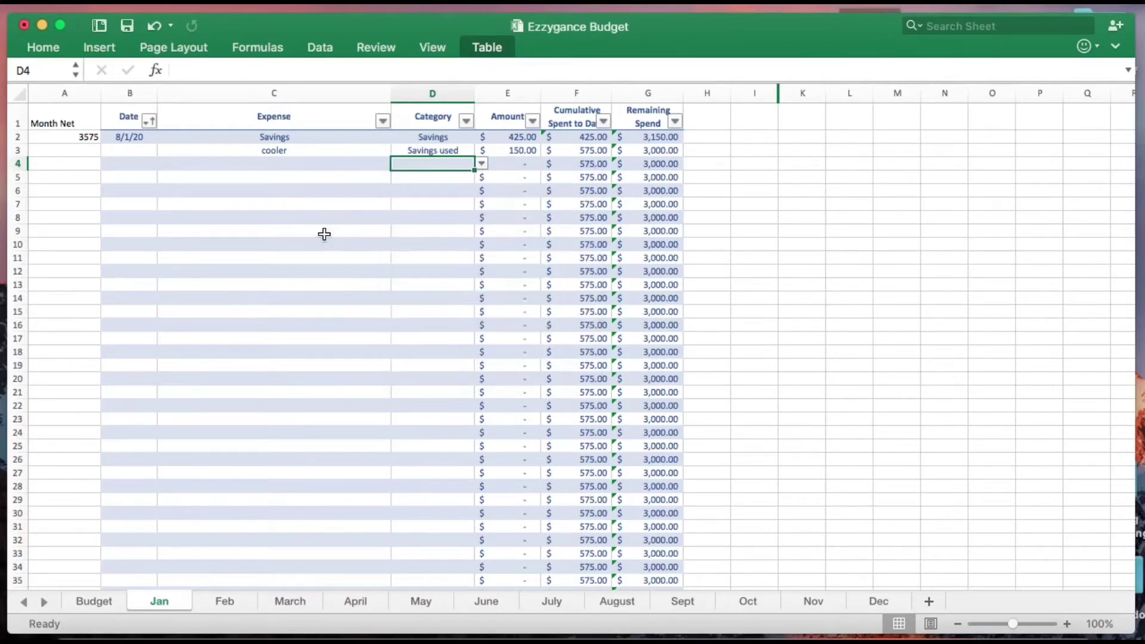
Check the Savings 425 and cooler 150 entries, both categorized as Savings used.
{"action": "left_click", "coordinate": [435, 152]}
{"action": "left_click", "coordinate": [312, 140]}
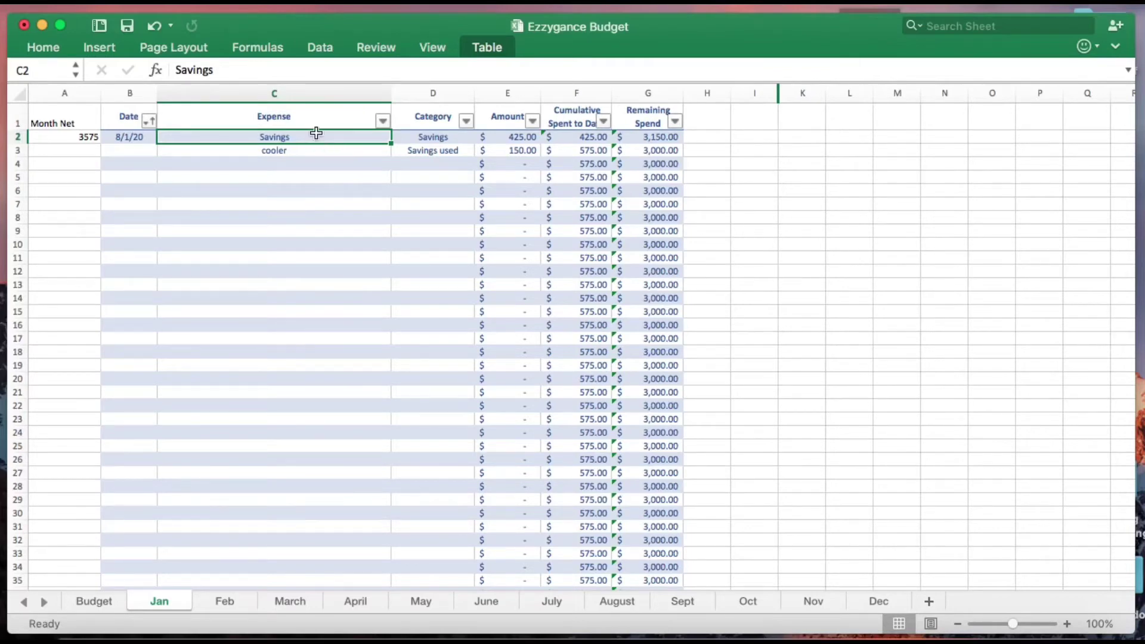
{"action": "left_click", "coordinate": [511, 140]}
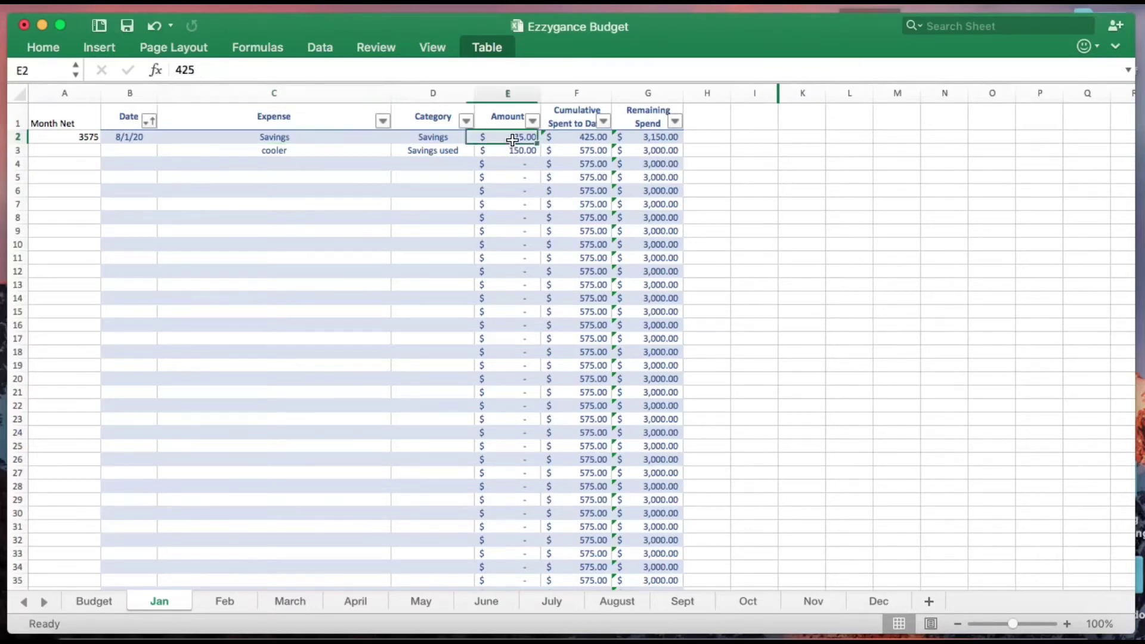
{"action": "left_click", "coordinate": [325, 152]}
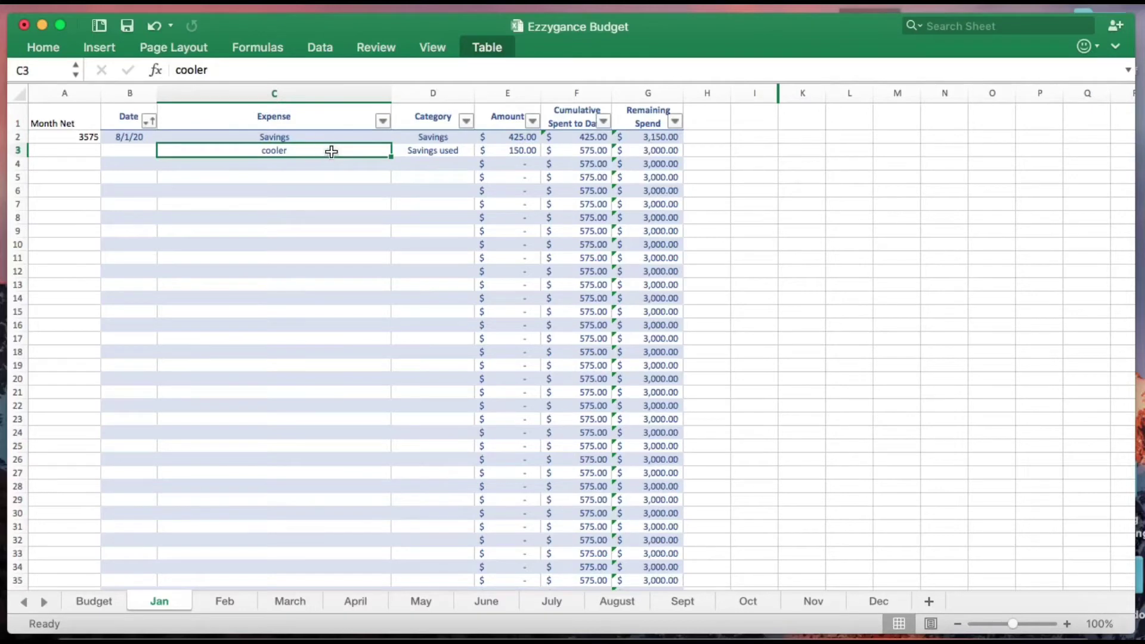
{"action": "left_click", "coordinate": [445, 151]}
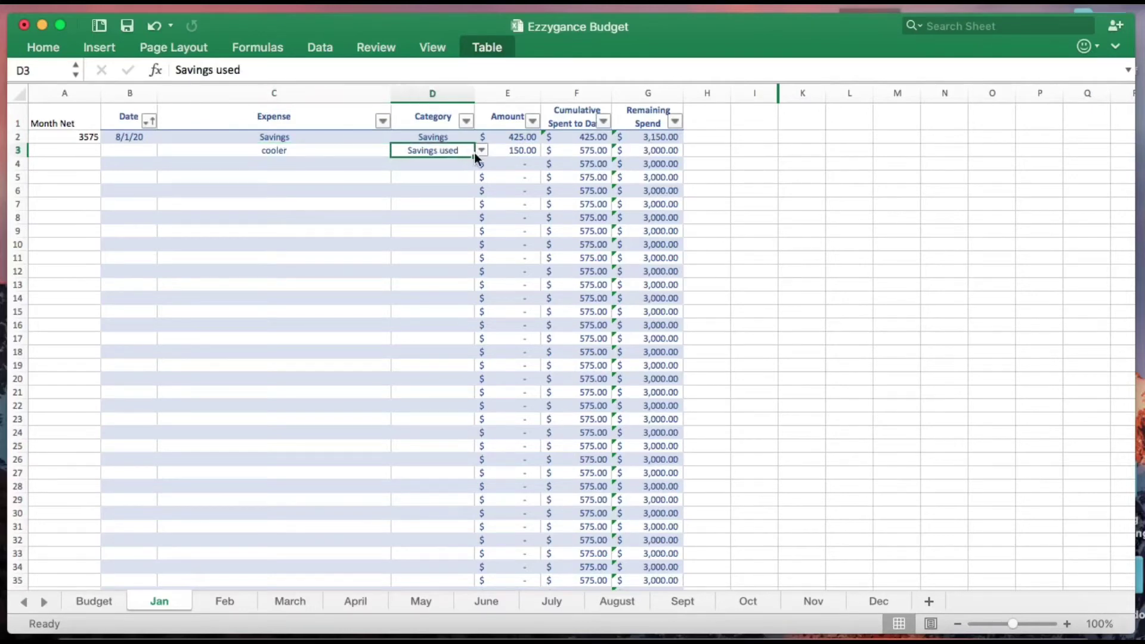
{"action": "left_click", "coordinate": [527, 153]}
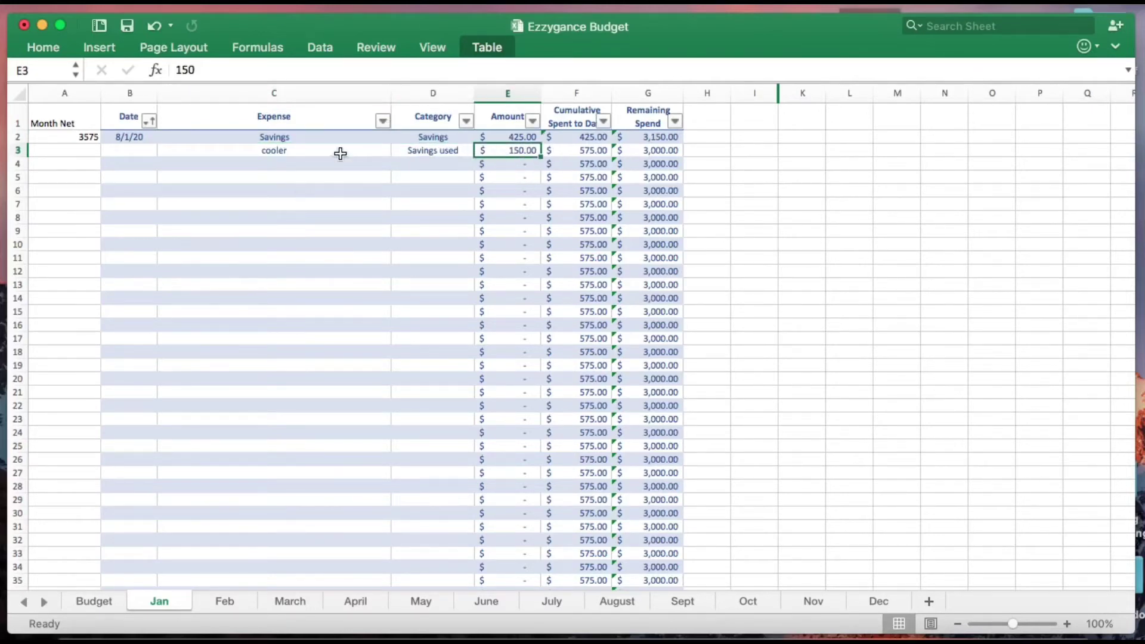
Back on Budget, inspect the SUMIFS formula giving Jan Savings Actual 425.00 in J7.
{"action": "left_click", "coordinate": [99, 603]}
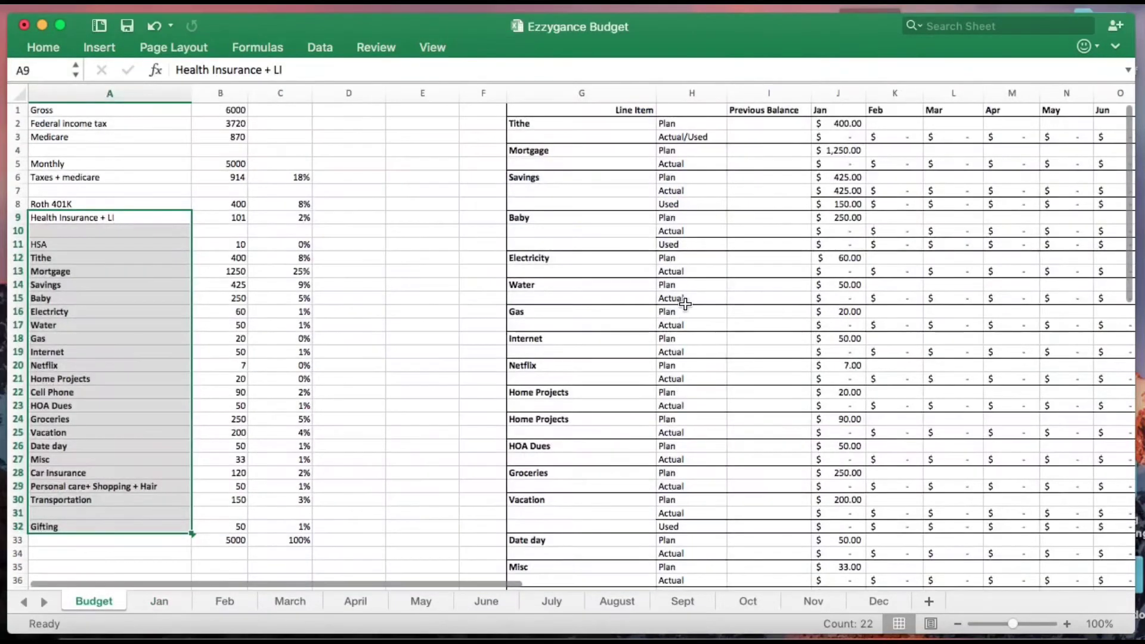
{"action": "left_click", "coordinate": [852, 177]}
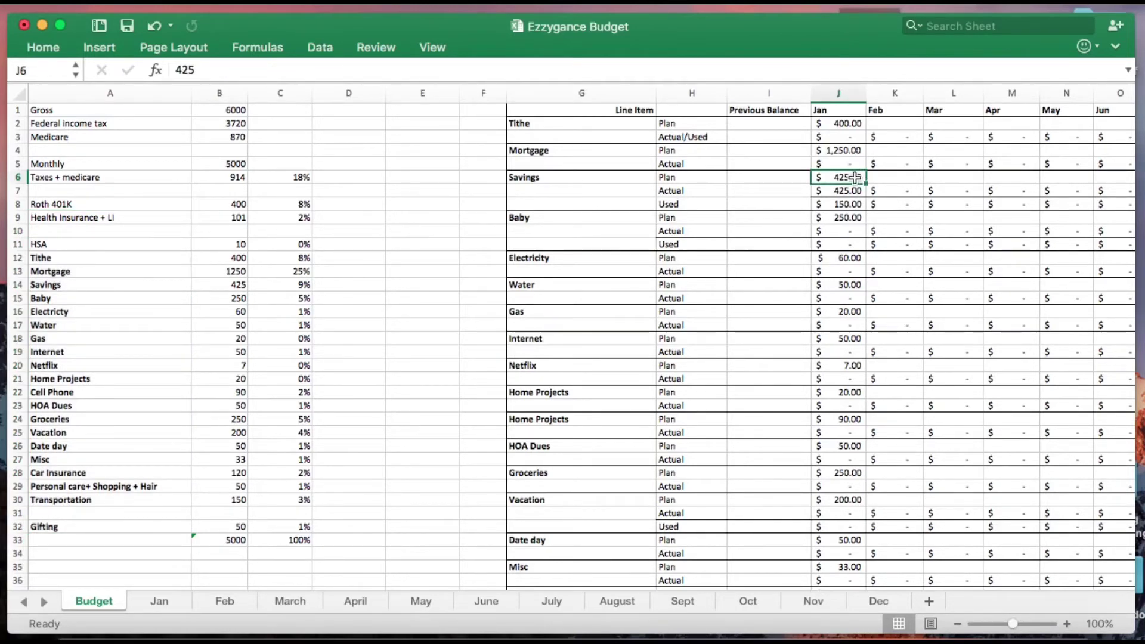
{"action": "left_click", "coordinate": [851, 190]}
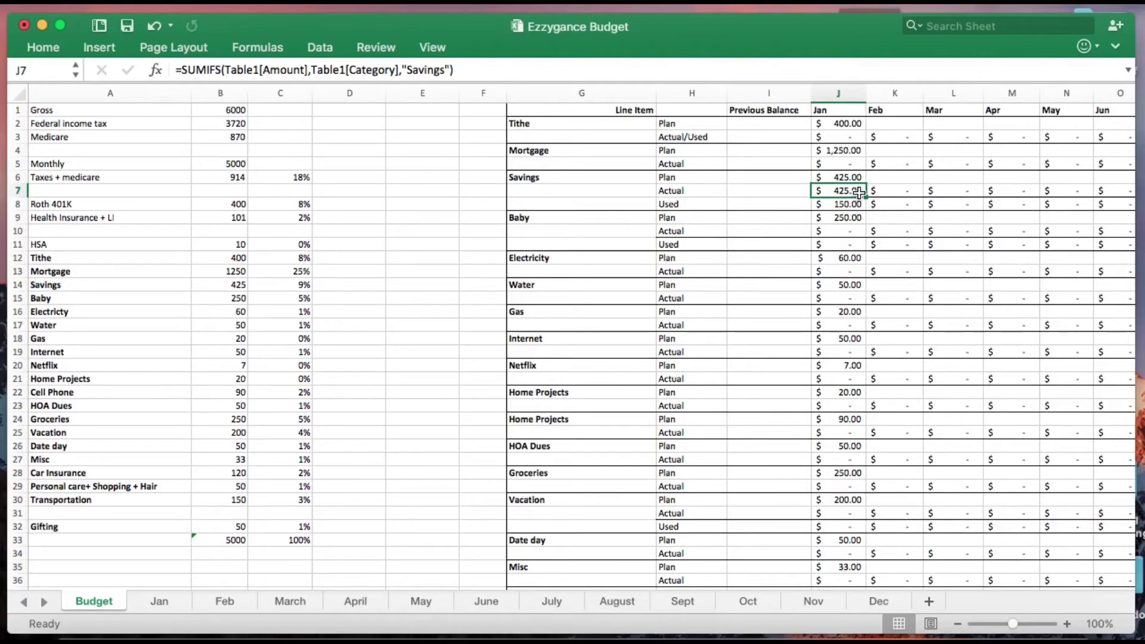
{"action": "left_click_drag", "start_coordinate": [480, 65], "coordinate": [181, 68]}
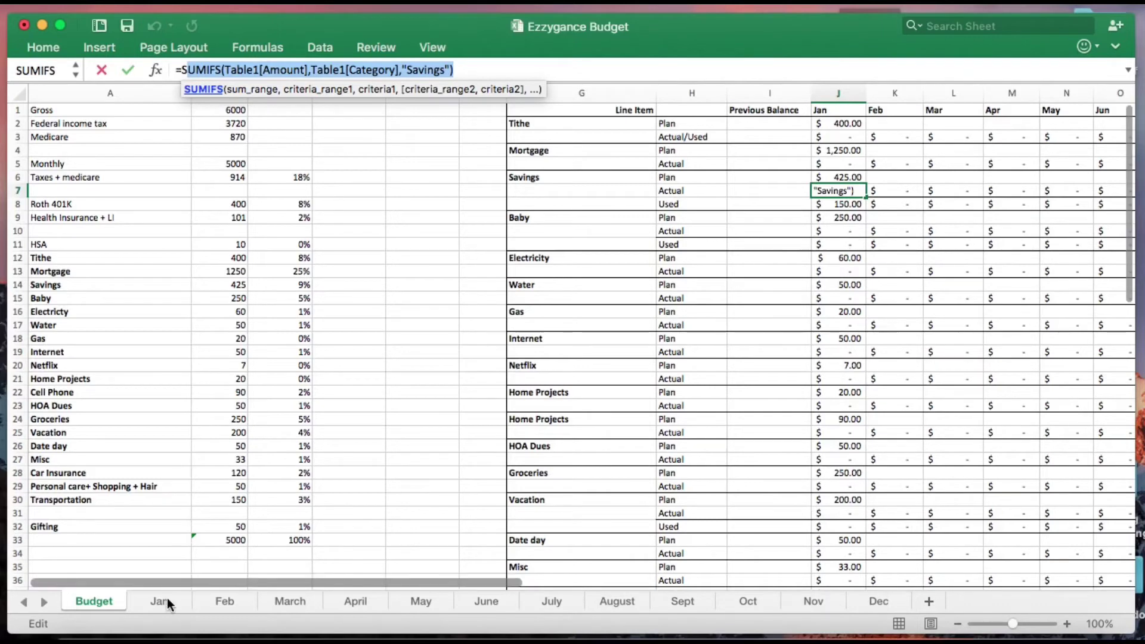
{"action": "key", "text": "Escape"}
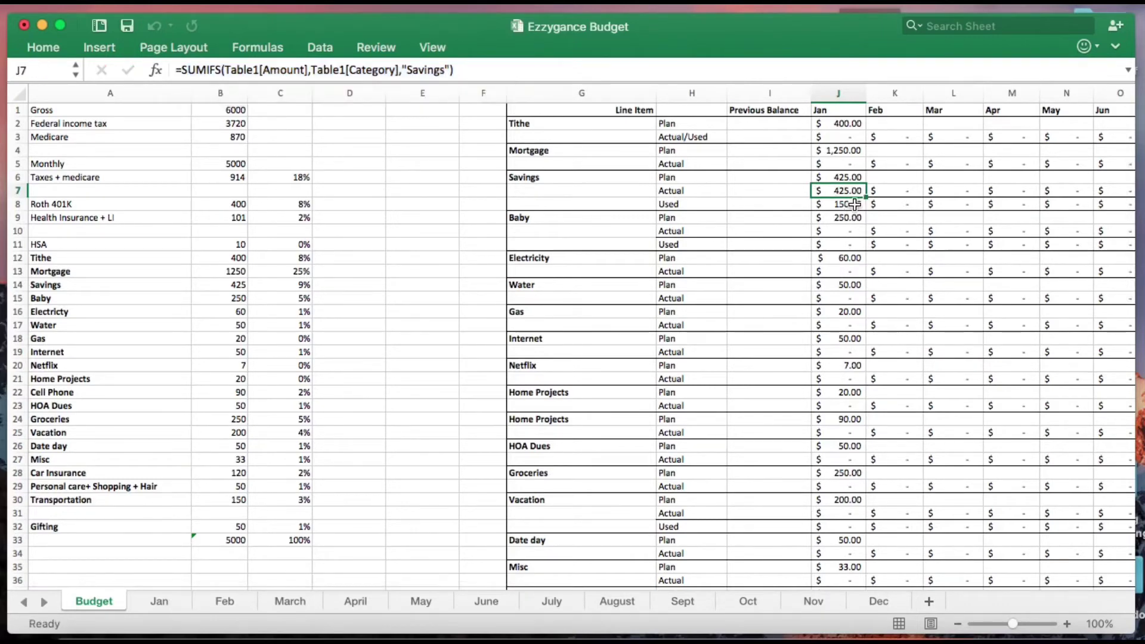
Inspect the J8 Savings Used SUMIFS (150.00) criteria and compare it against the Jan sheet.
{"action": "left_click", "coordinate": [851, 208]}
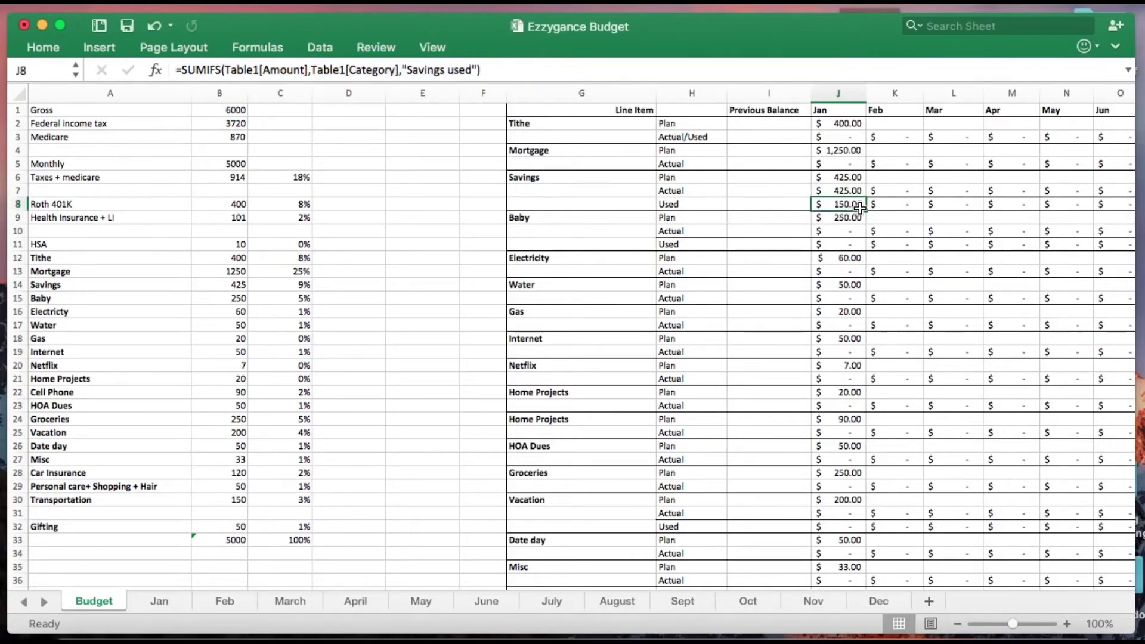
{"action": "left_click_drag", "start_coordinate": [511, 69], "coordinate": [259, 70]}
{"action": "left_click", "coordinate": [307, 567]}
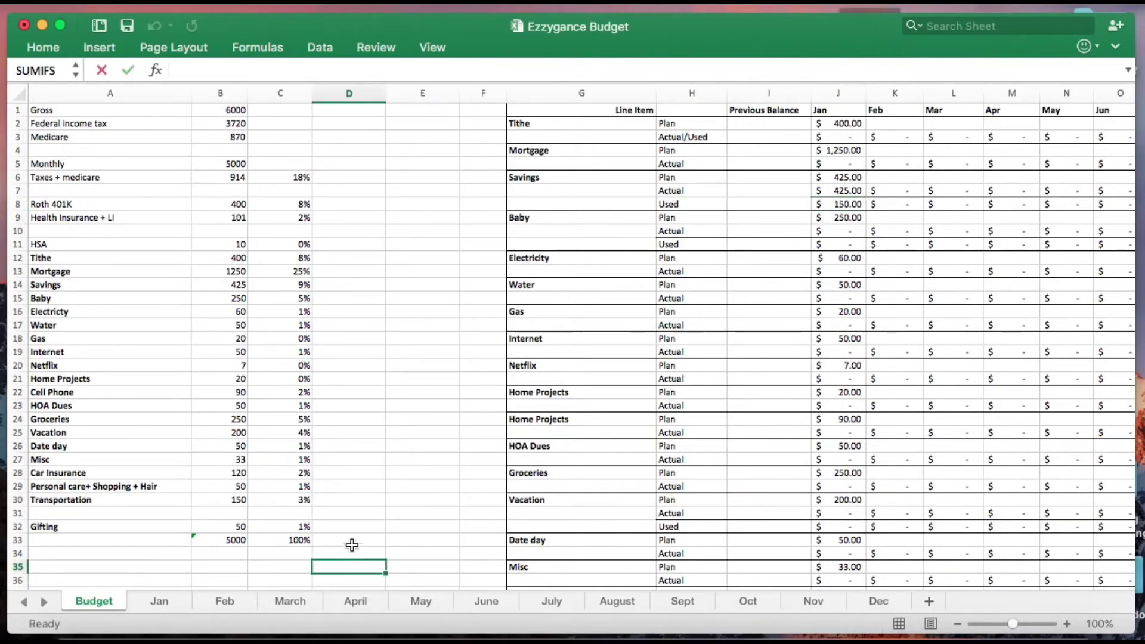
{"action": "left_click", "coordinate": [165, 602]}
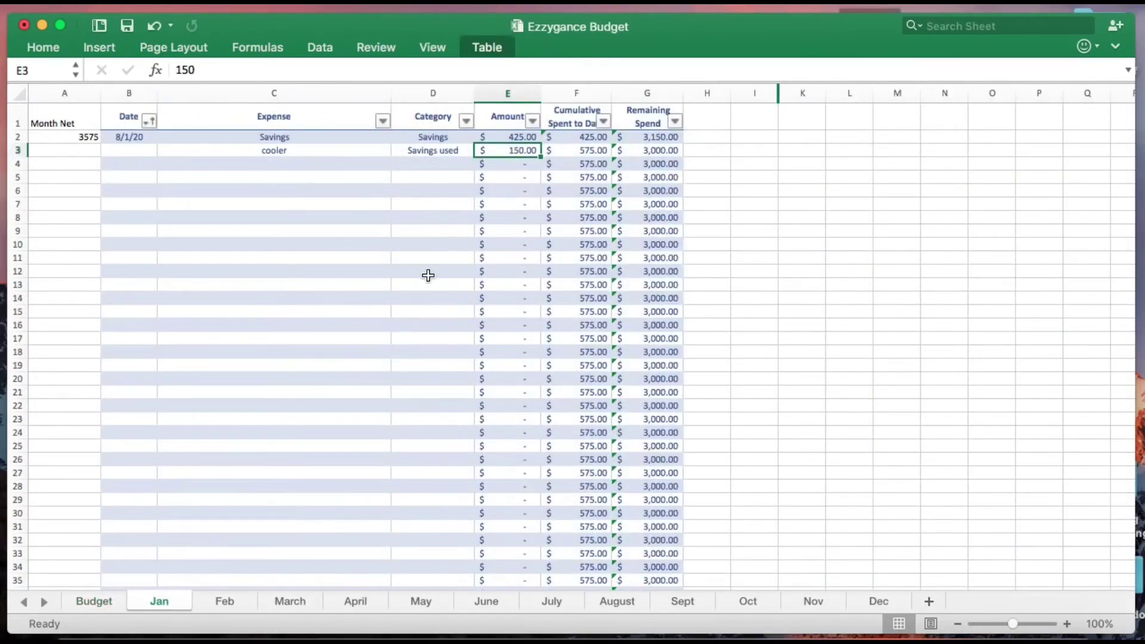
{"action": "left_click", "coordinate": [107, 602]}
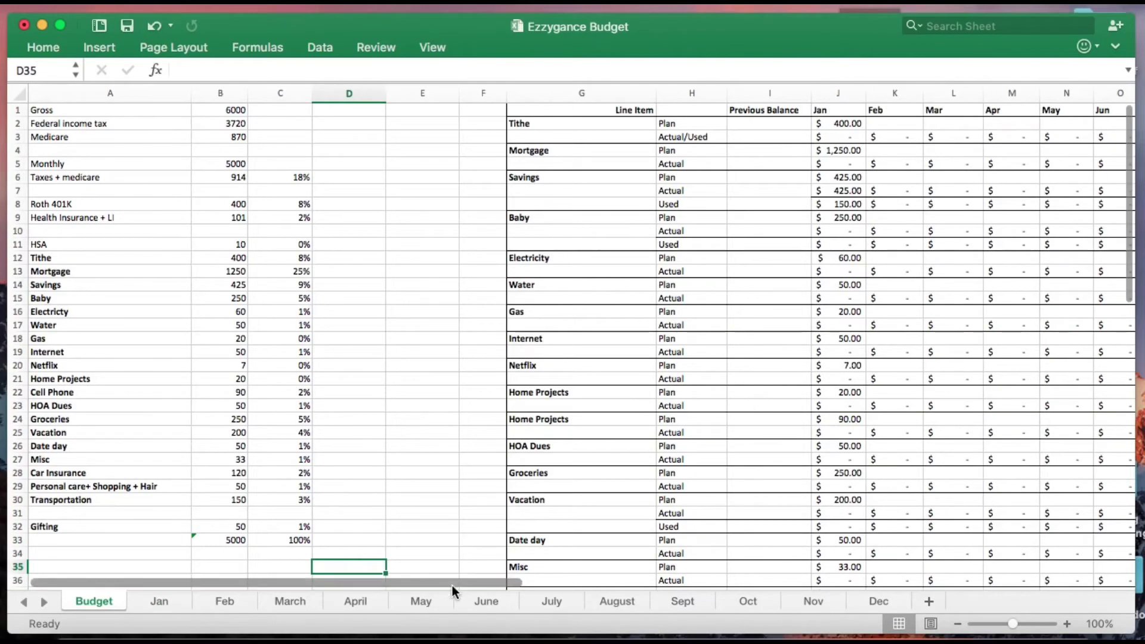
{"action": "left_click_drag", "start_coordinate": [452, 585], "coordinate": [641, 607]}
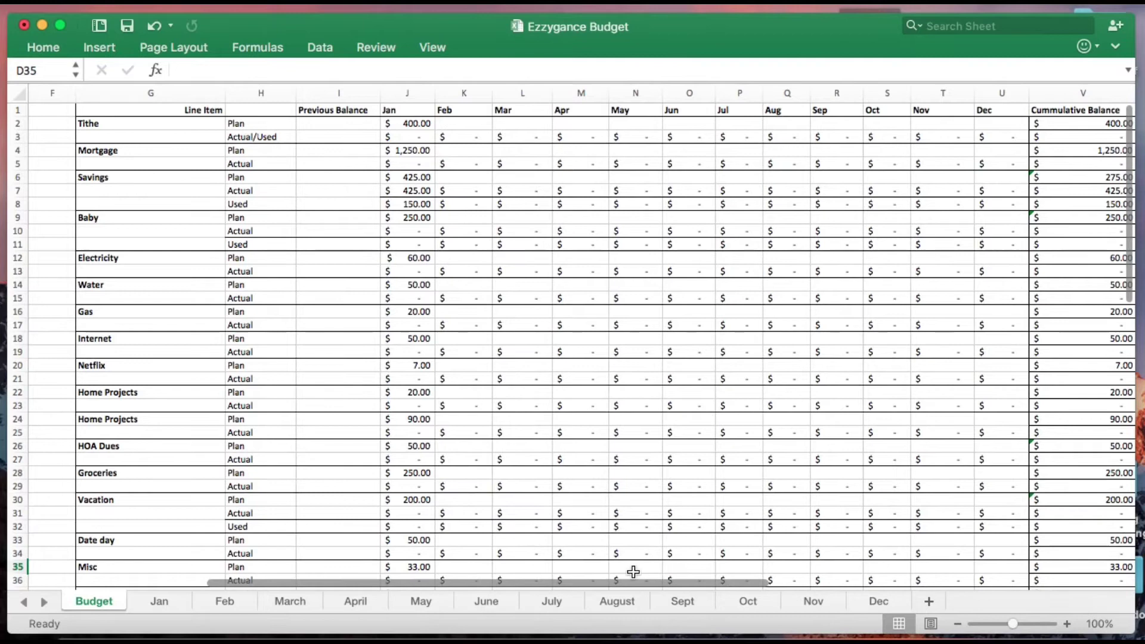
Check the Savings Previous Balance in I6 and the Jan plan, actual and used values in J6:J8.
{"action": "left_click", "coordinate": [1094, 177]}
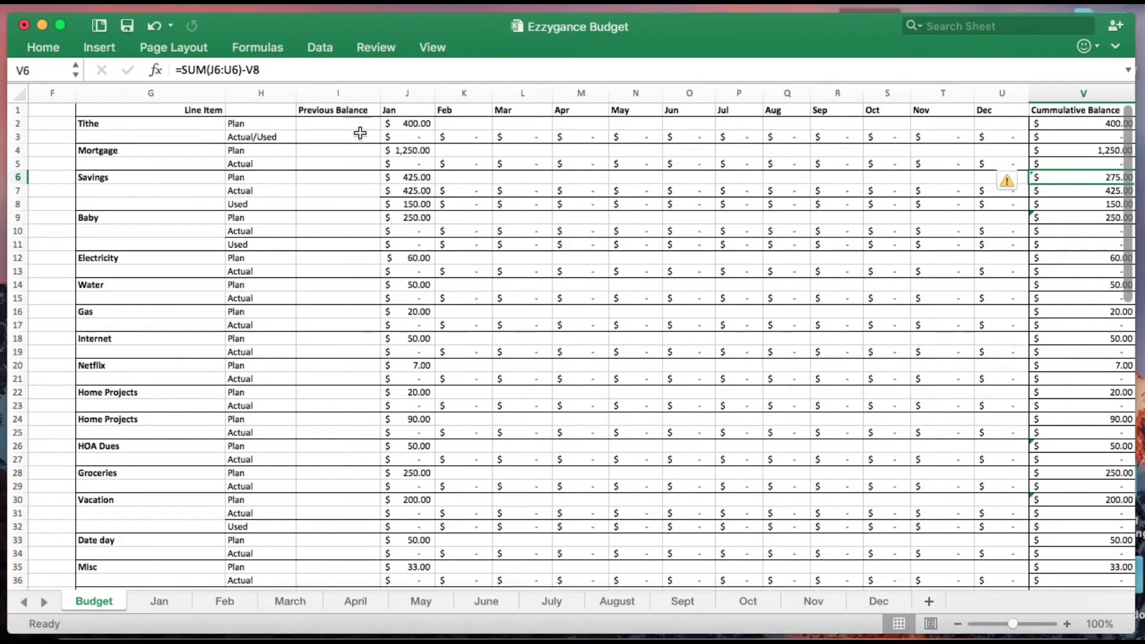
{"action": "left_click", "coordinate": [353, 112]}
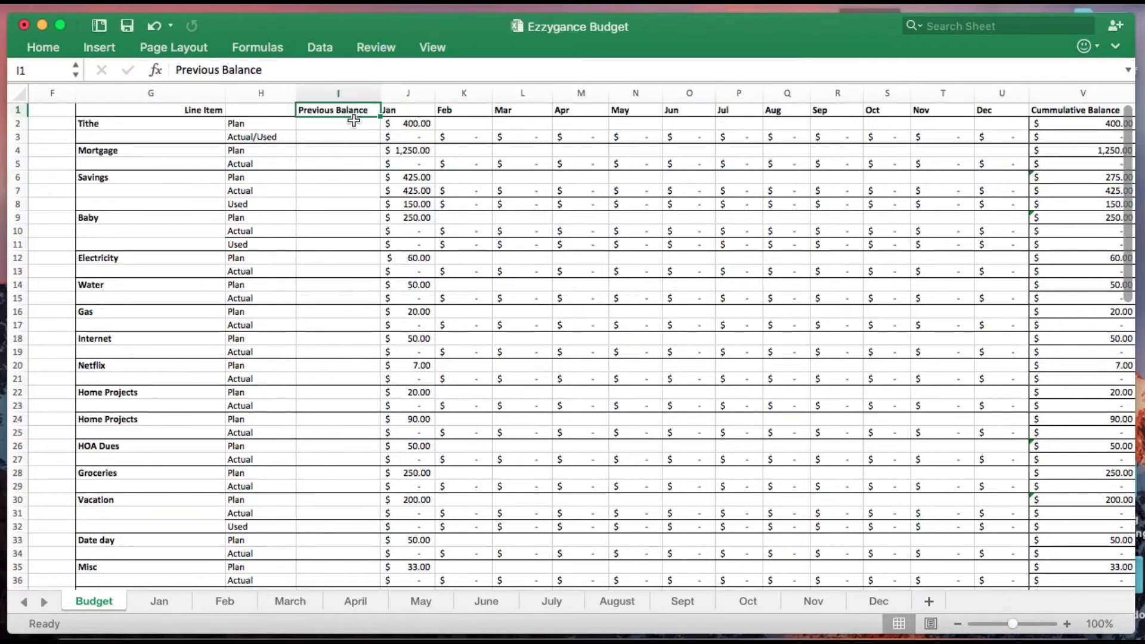
{"action": "left_click", "coordinate": [352, 180]}
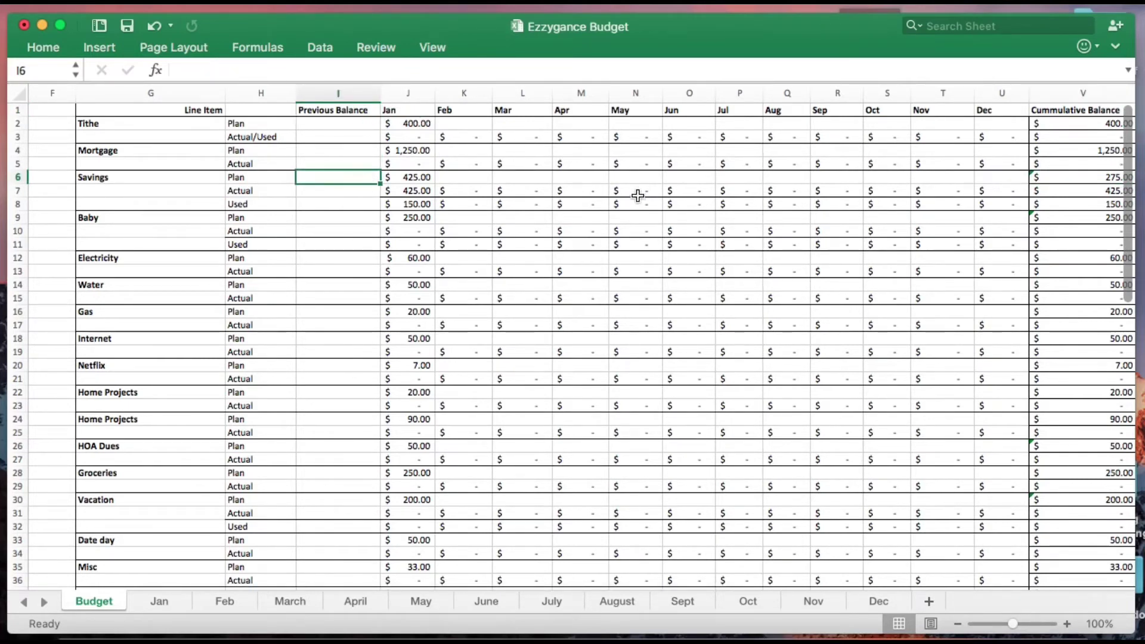
{"action": "left_click", "coordinate": [416, 179]}
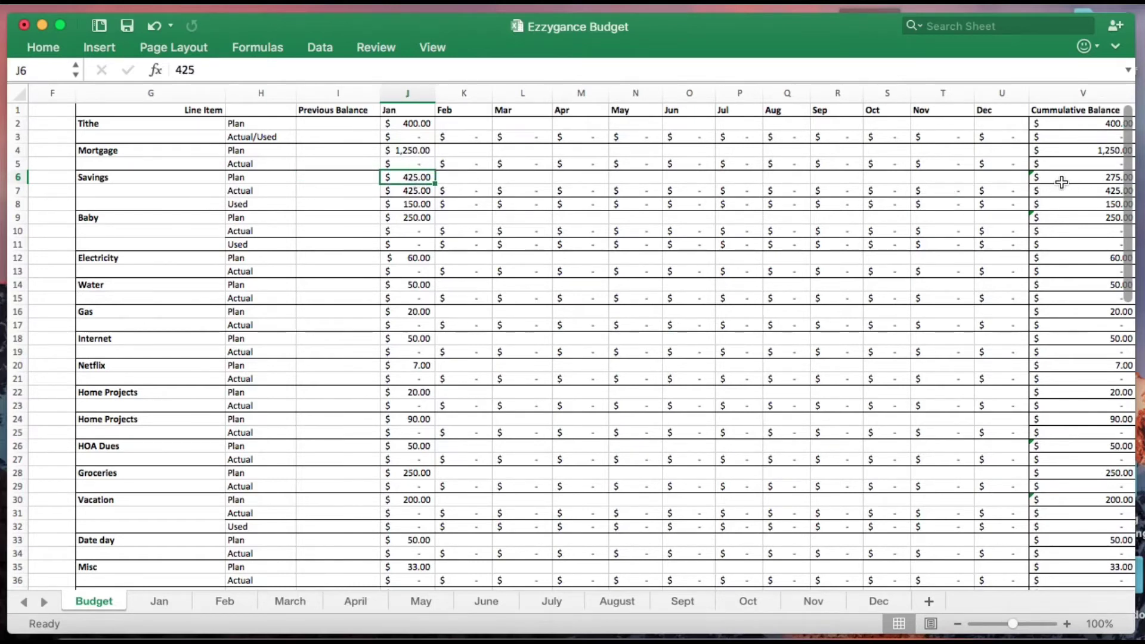
{"action": "left_click", "coordinate": [417, 205]}
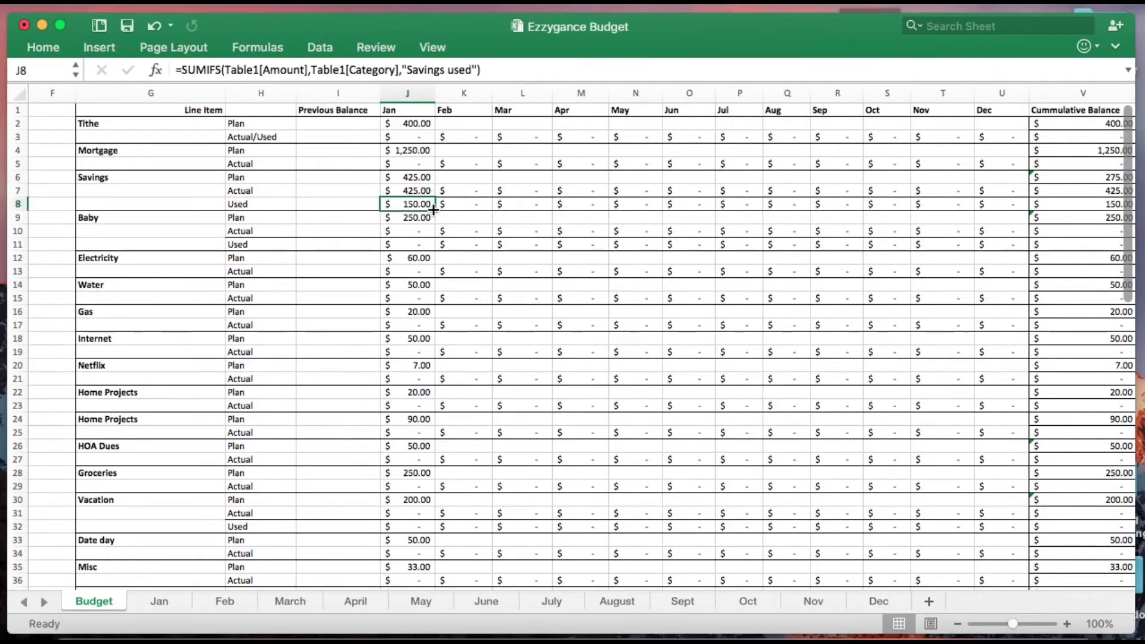
{"action": "left_click", "coordinate": [417, 191]}
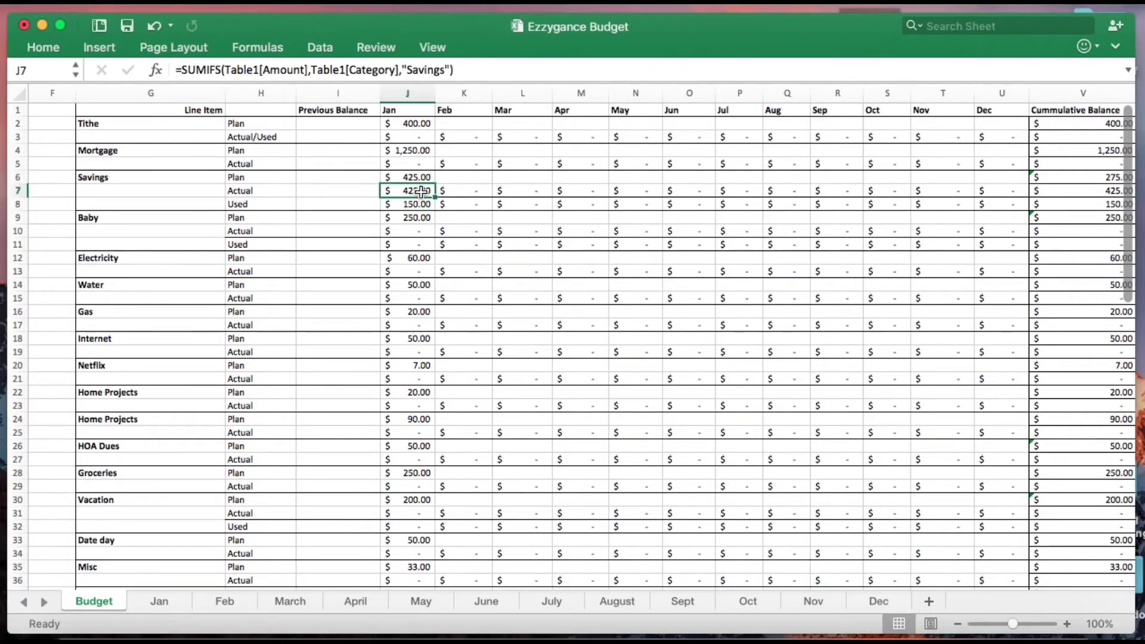
{"action": "left_click", "coordinate": [412, 203]}
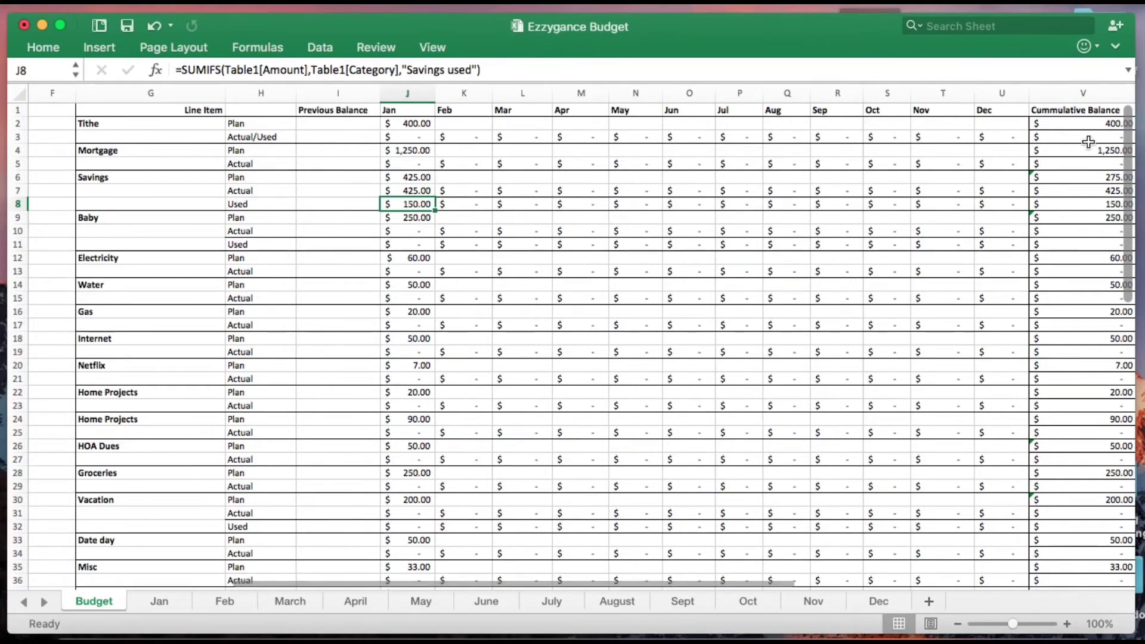
Check the Cummulative Balance formulas, Savings =SUM(J6:U6)-V8 giving 275.00, then go to the Jan sheet.
{"action": "left_click", "coordinate": [1089, 116]}
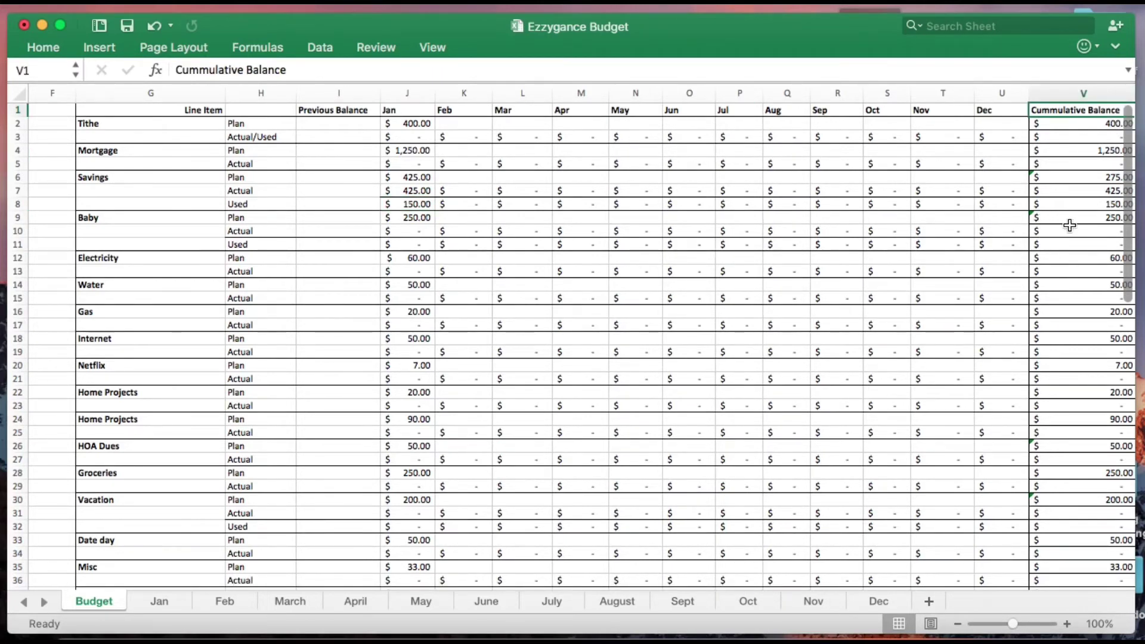
{"action": "left_click", "coordinate": [1096, 222]}
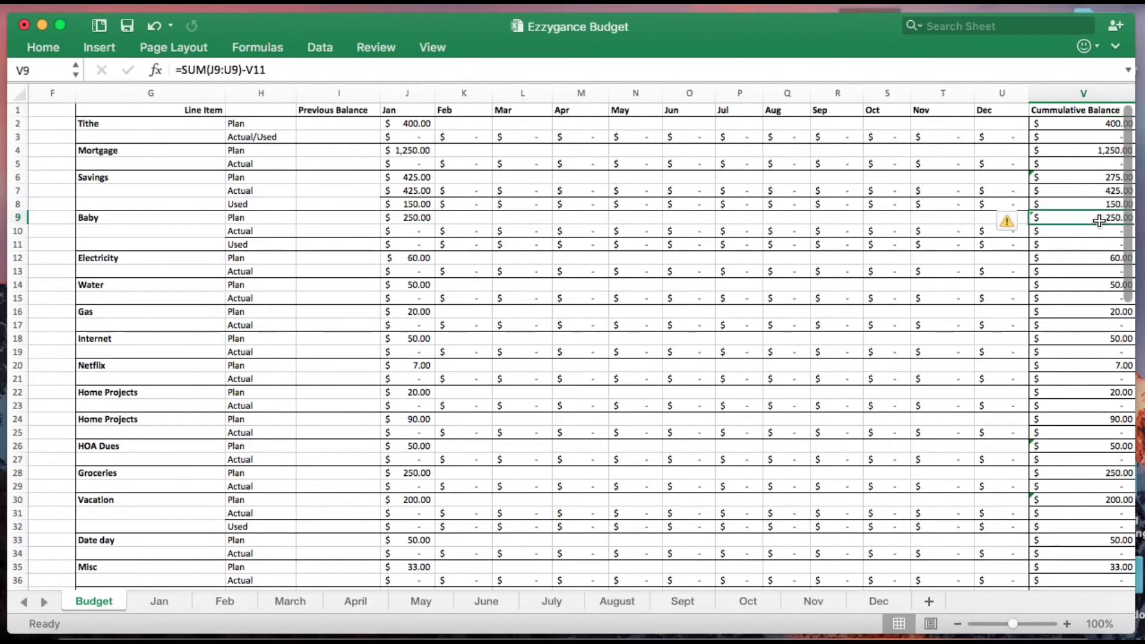
{"action": "left_click", "coordinate": [1109, 179]}
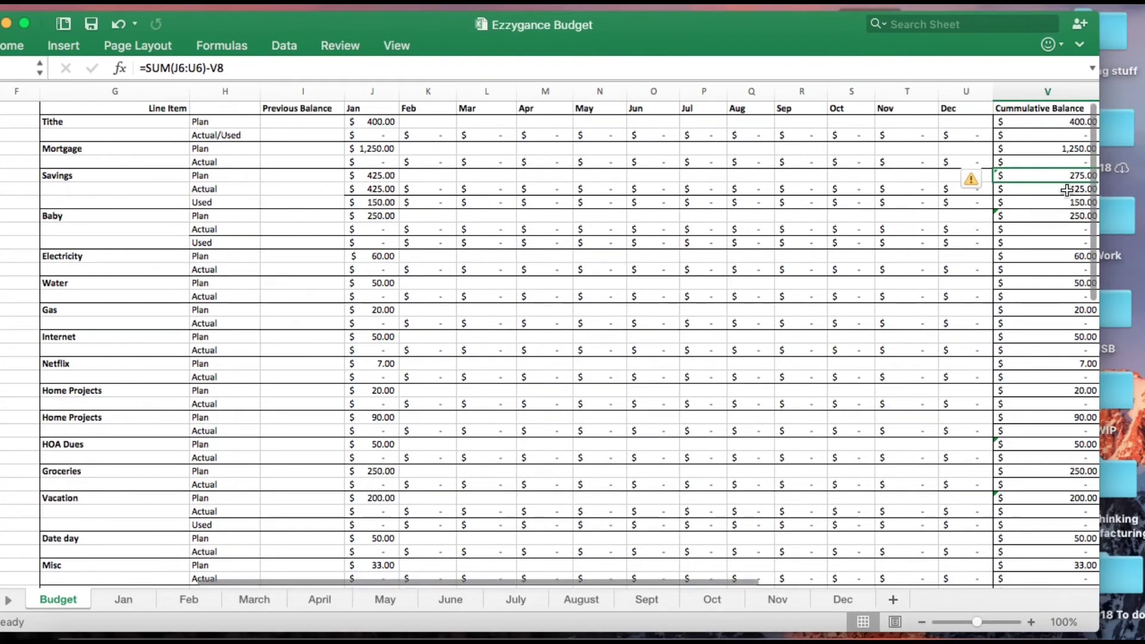
{"action": "left_click", "coordinate": [1064, 189]}
{"action": "left_click", "coordinate": [1059, 205]}
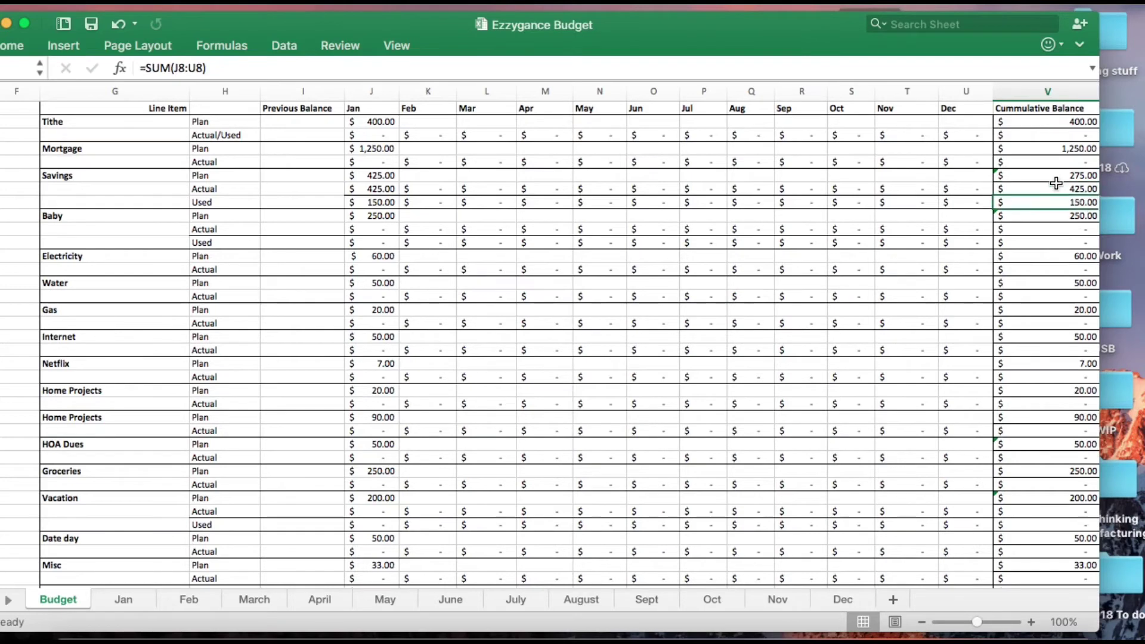
{"action": "left_click", "coordinate": [1057, 178]}
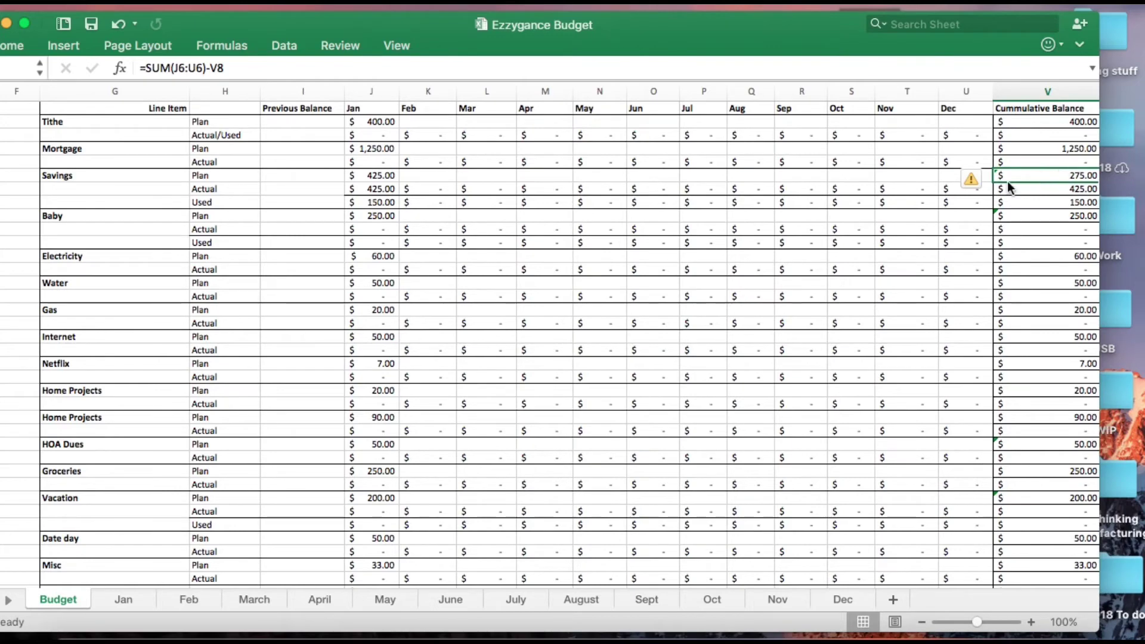
{"action": "left_click", "coordinate": [123, 599]}
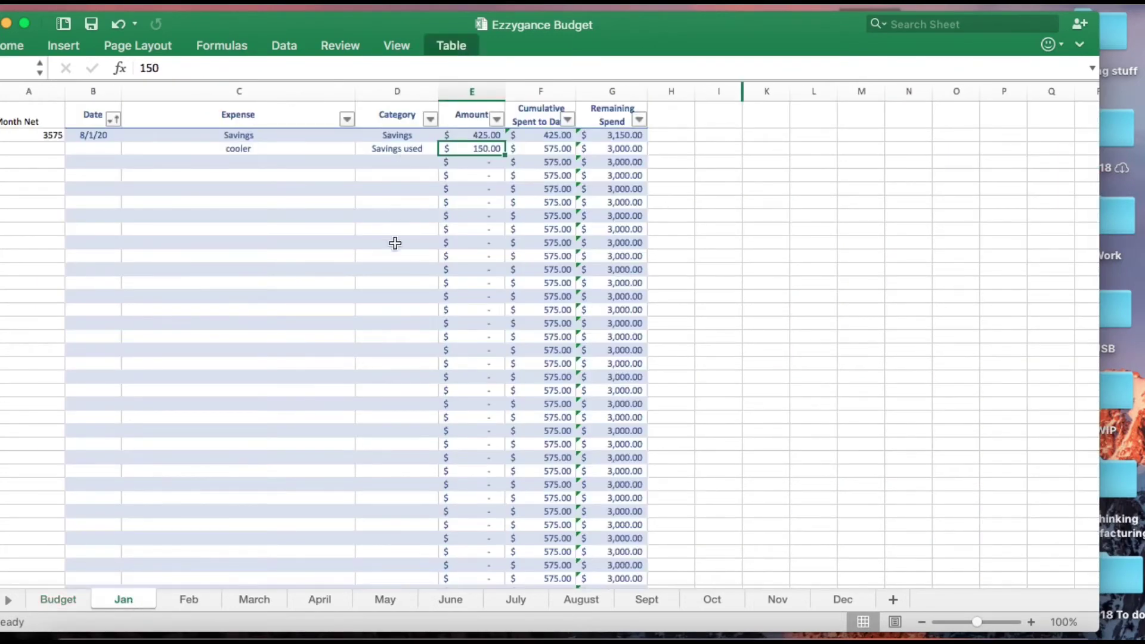
Flip through the Feb, March, April and May sheets, then return to Budget's line-item percentages in column C.
{"action": "left_click", "coordinate": [206, 601]}
{"action": "left_click", "coordinate": [244, 603]}
{"action": "left_click", "coordinate": [322, 605]}
{"action": "left_click", "coordinate": [405, 605]}
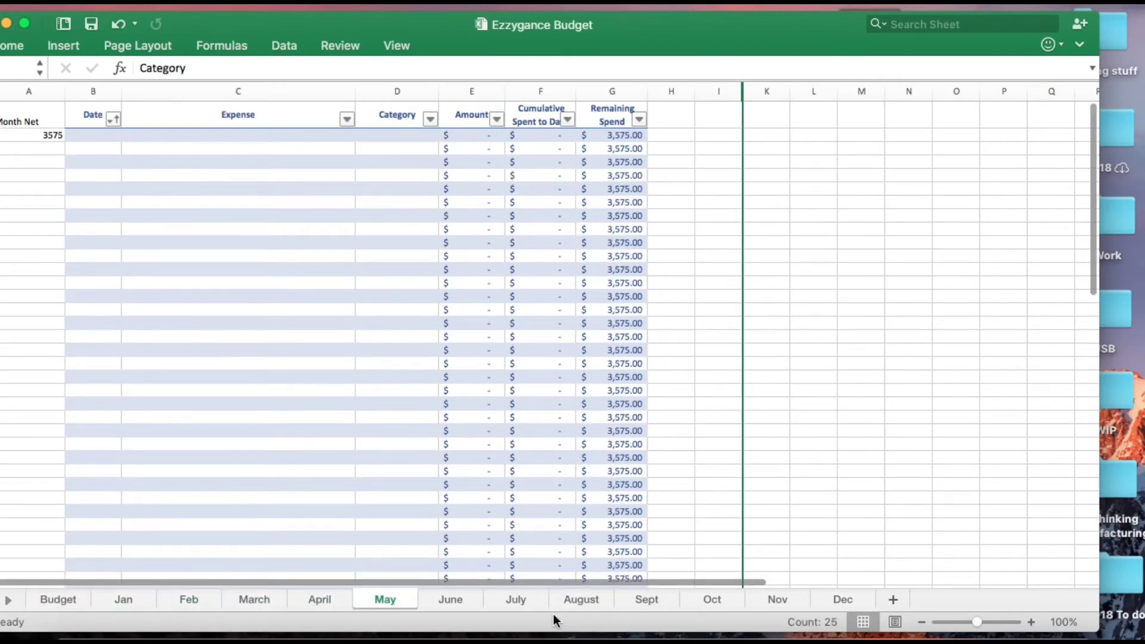
{"action": "left_click", "coordinate": [59, 601]}
{"action": "left_click", "coordinate": [694, 269]}
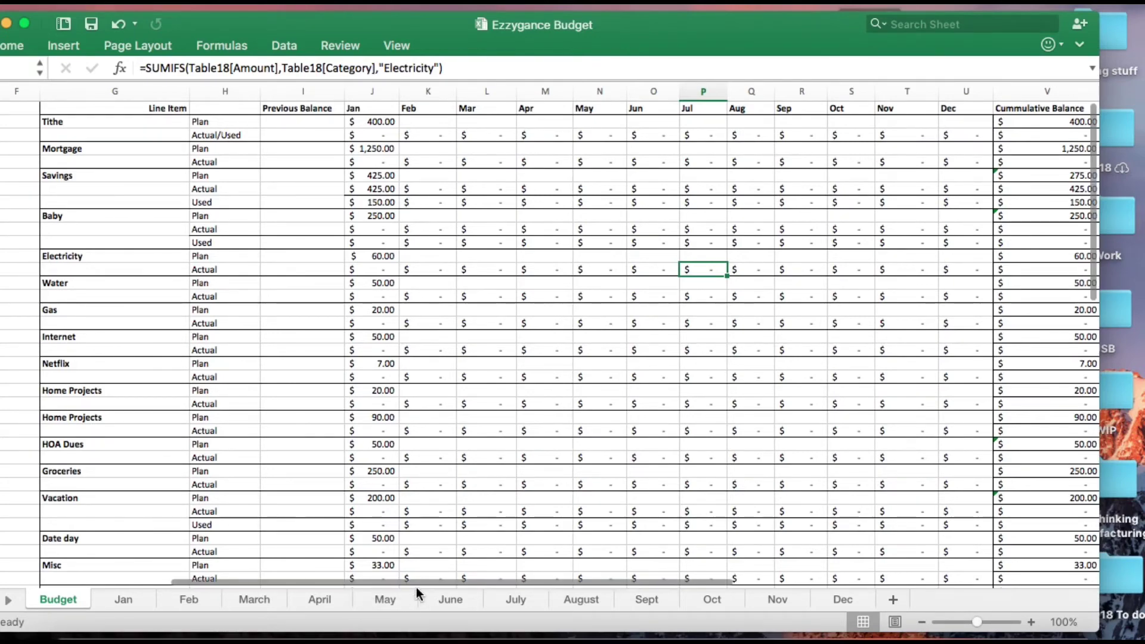
{"action": "left_click_drag", "start_coordinate": [417, 582], "coordinate": [167, 578]}
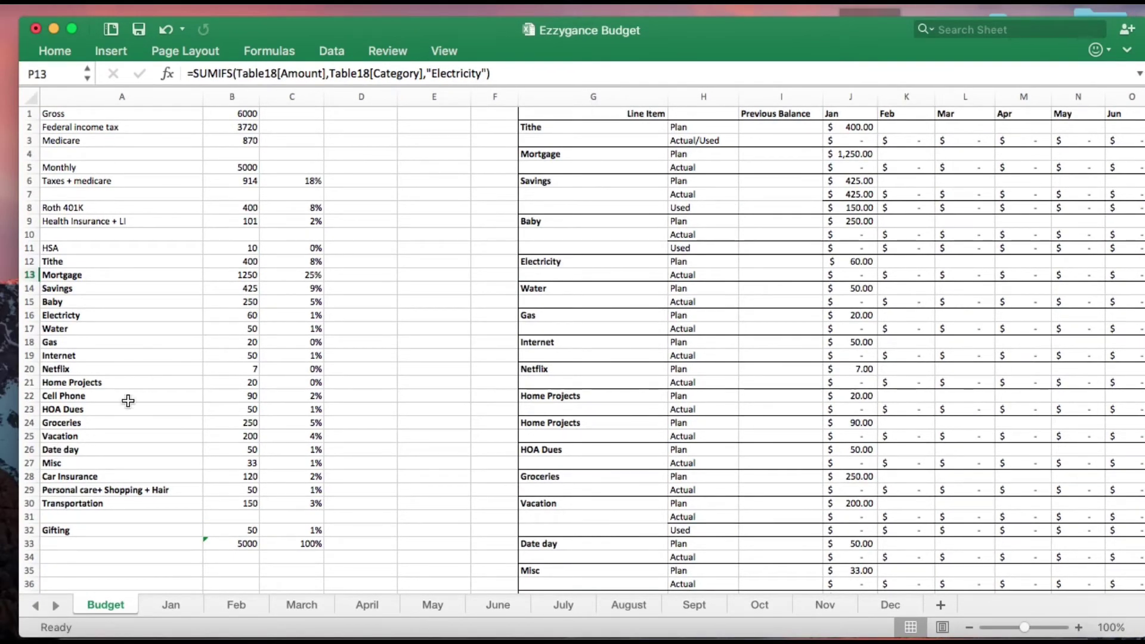
{"action": "left_click_drag", "start_coordinate": [310, 247], "coordinate": [293, 543]}
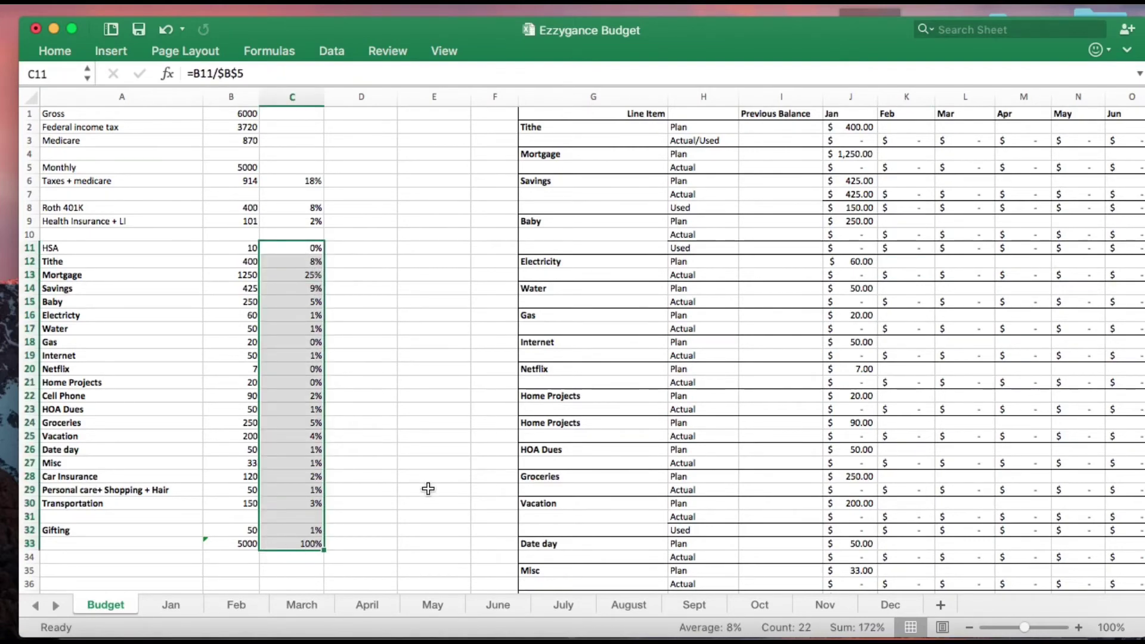
{"action": "scroll", "coordinate": [428, 488], "scroll_direction": "down", "scroll_amount": 5}
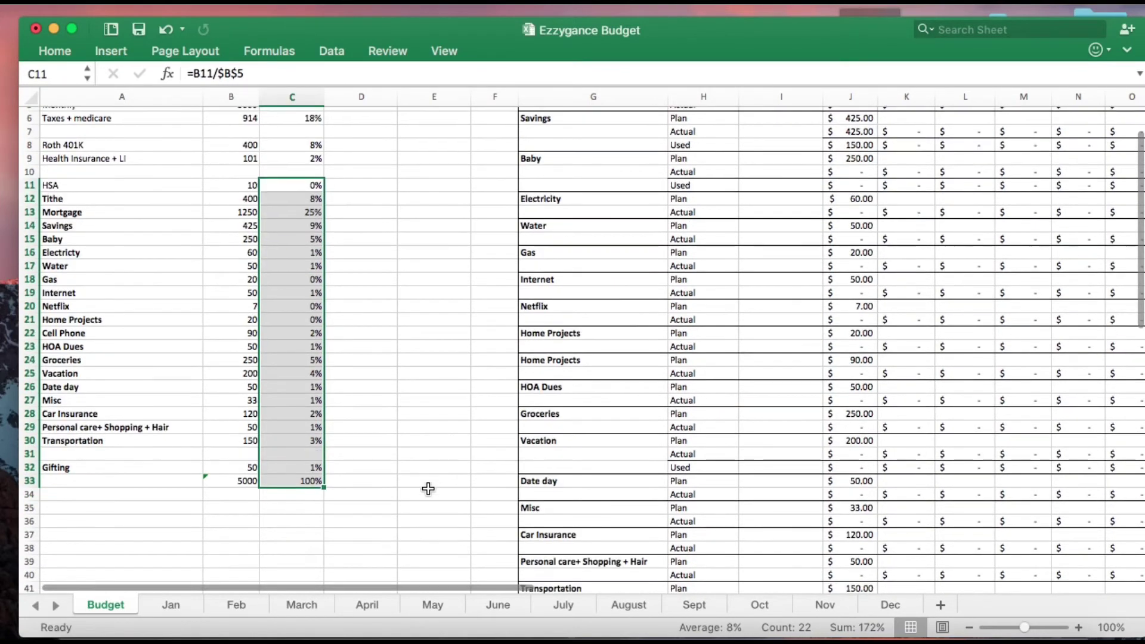
{"action": "scroll", "coordinate": [428, 488], "scroll_direction": "down", "scroll_amount": 10}
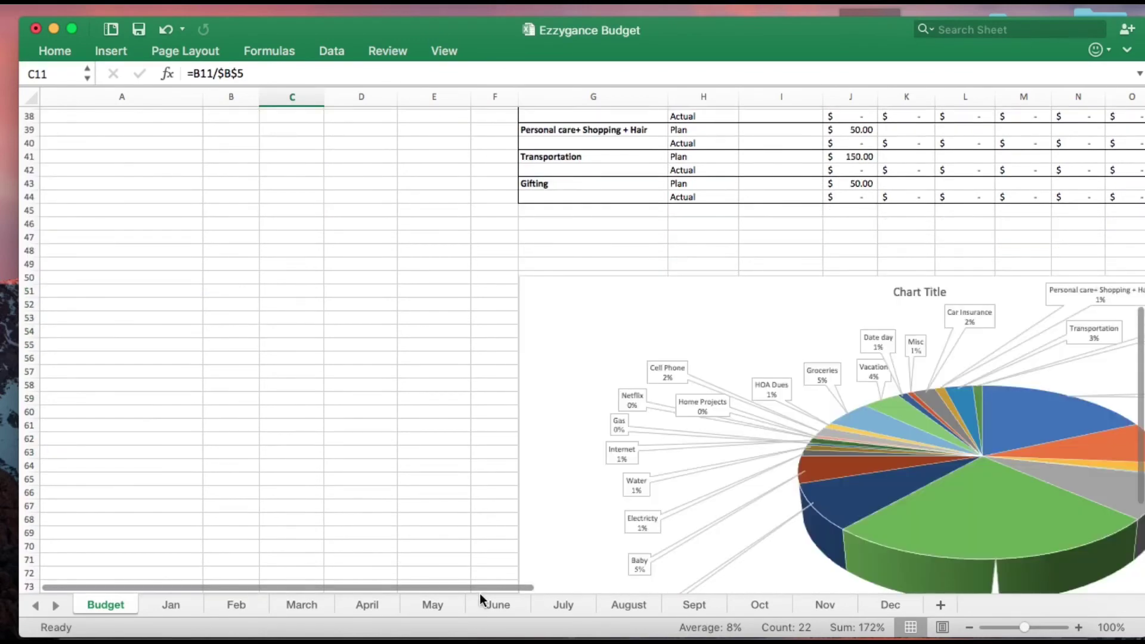
{"action": "left_click_drag", "start_coordinate": [475, 587], "coordinate": [598, 593]}
{"action": "scroll", "coordinate": [985, 384], "scroll_direction": "up", "scroll_amount": 1}
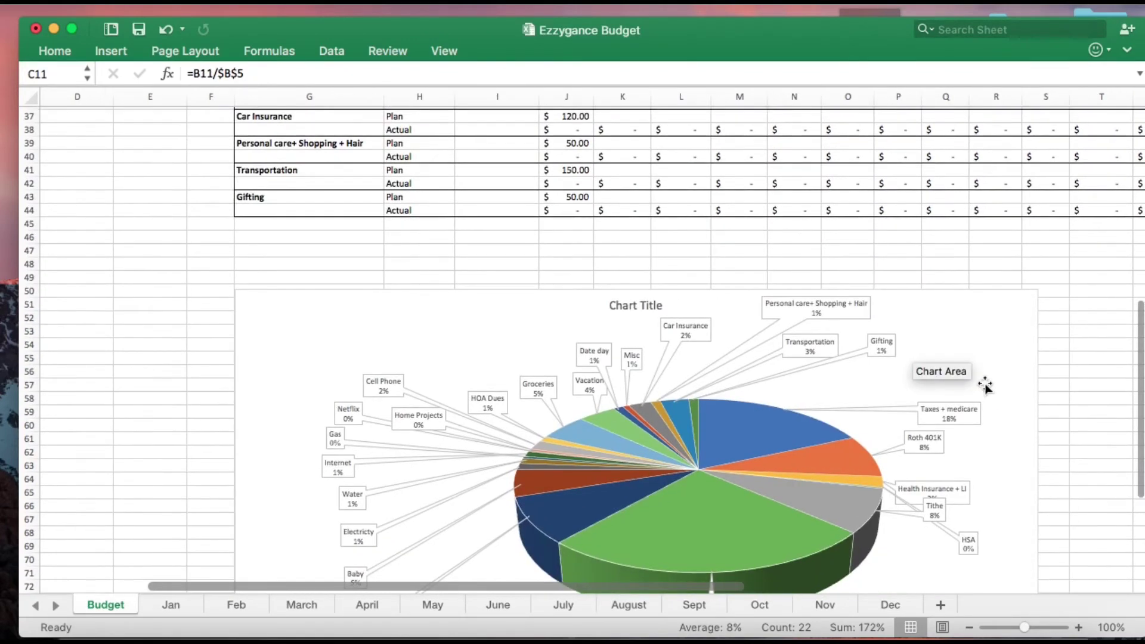
{"action": "left_click_drag", "start_coordinate": [1139, 310], "coordinate": [1140, 362]}
{"action": "mouse_move", "coordinate": [706, 411]}
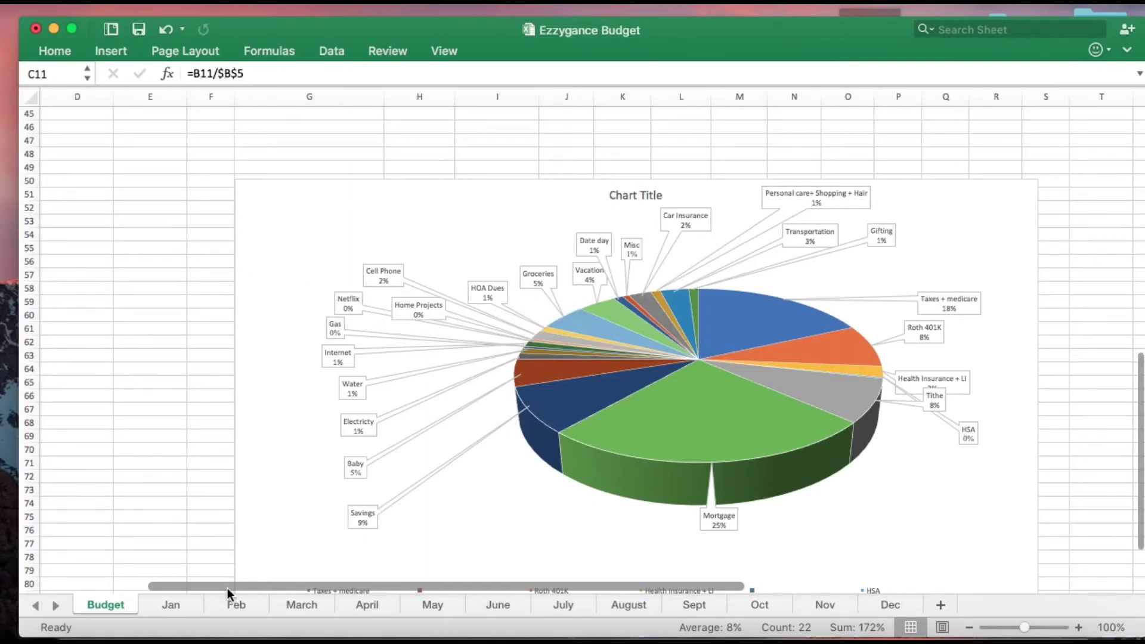
{"action": "scroll", "coordinate": [226, 590], "scroll_direction": "left", "scroll_amount": 5}
{"action": "left_click", "coordinate": [257, 426]}
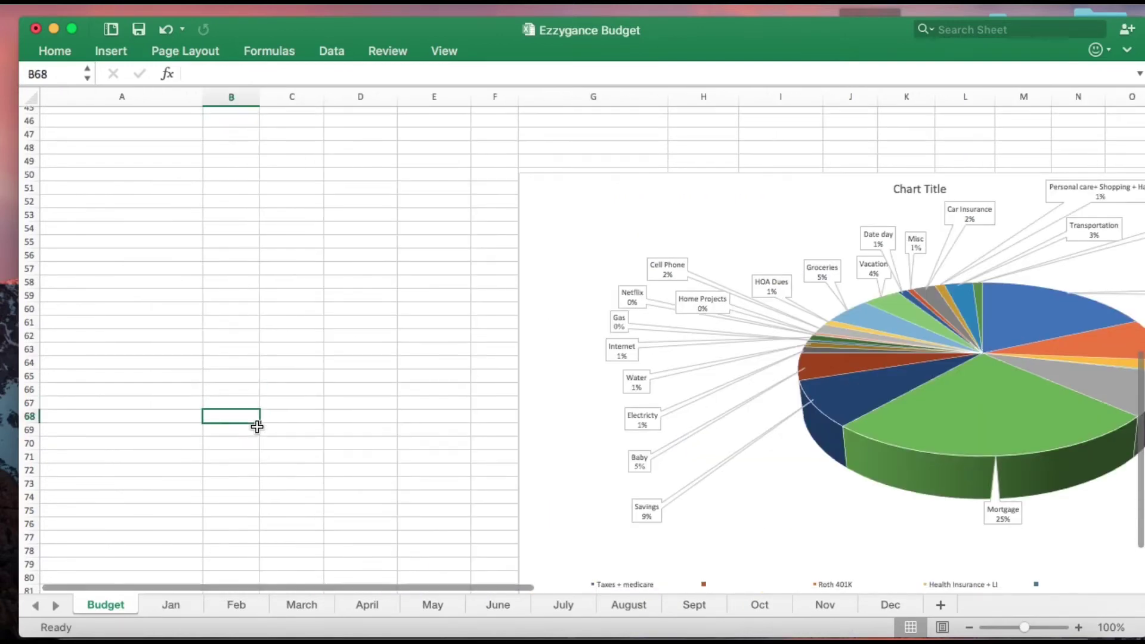
{"action": "scroll", "coordinate": [257, 426], "scroll_direction": "down", "scroll_amount": 1}
{"action": "scroll", "coordinate": [257, 426], "scroll_direction": "up", "scroll_amount": 15}
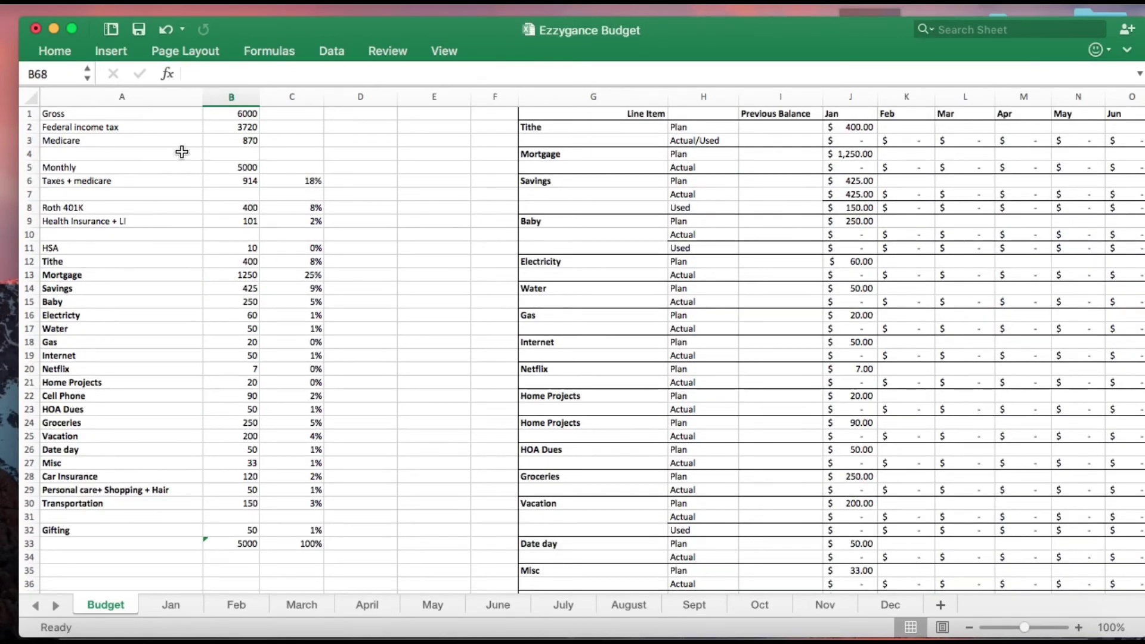
Unhide the raise-scenario columns D and E.
{"action": "left_click", "coordinate": [83, 115]}
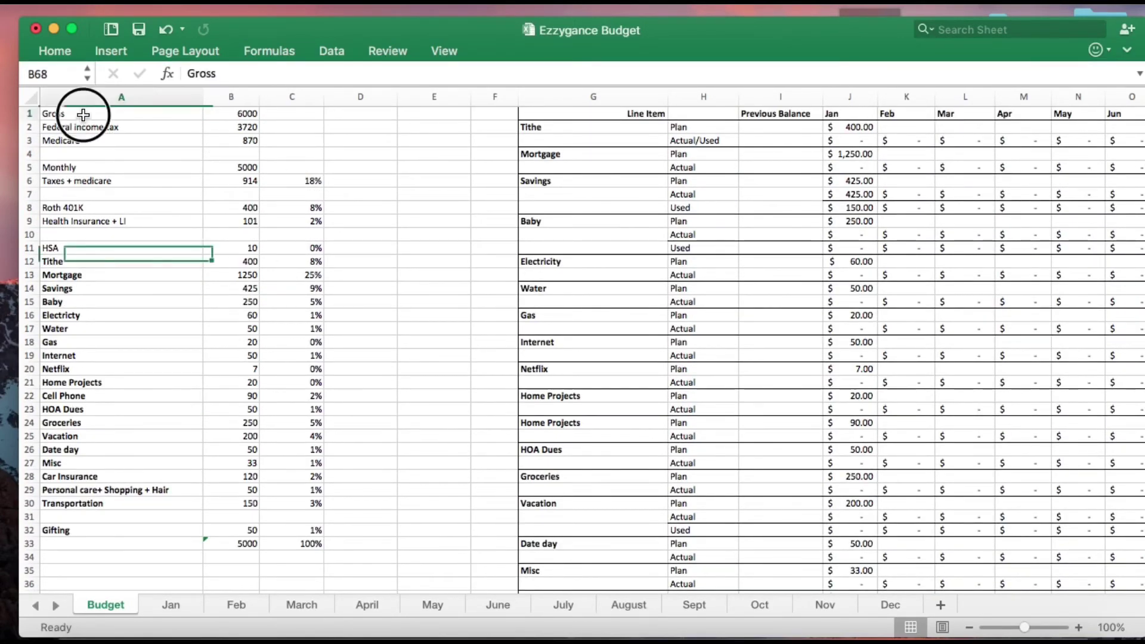
{"action": "left_click_drag", "start_coordinate": [83, 114], "coordinate": [291, 533]}
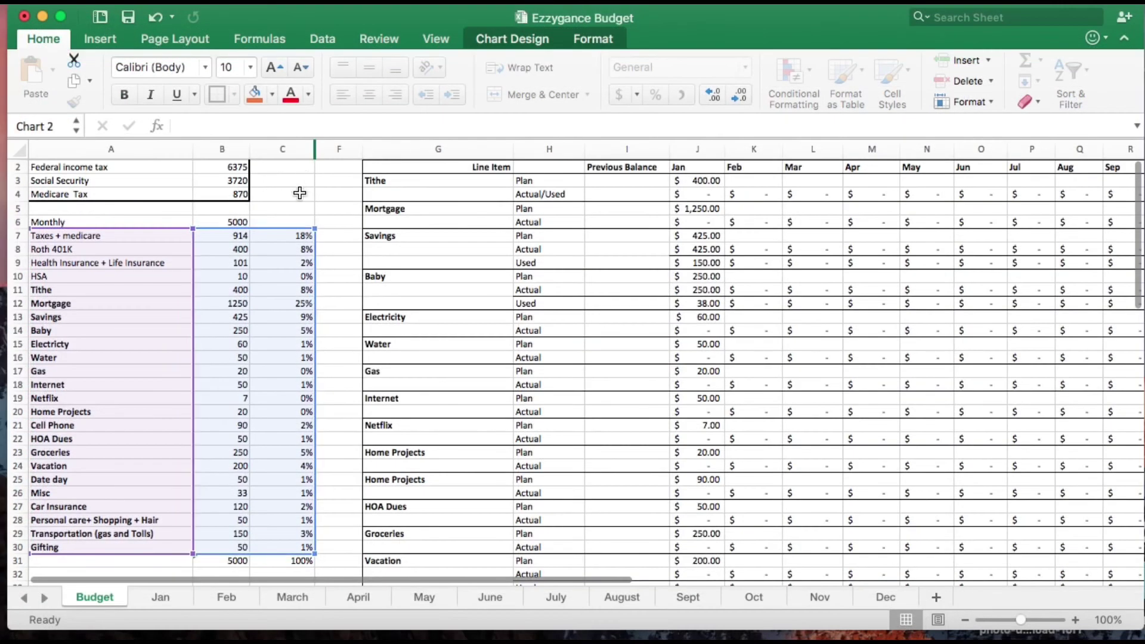
{"action": "left_click", "coordinate": [299, 192]}
{"action": "left_click_drag", "start_coordinate": [331, 154], "coordinate": [300, 153]}
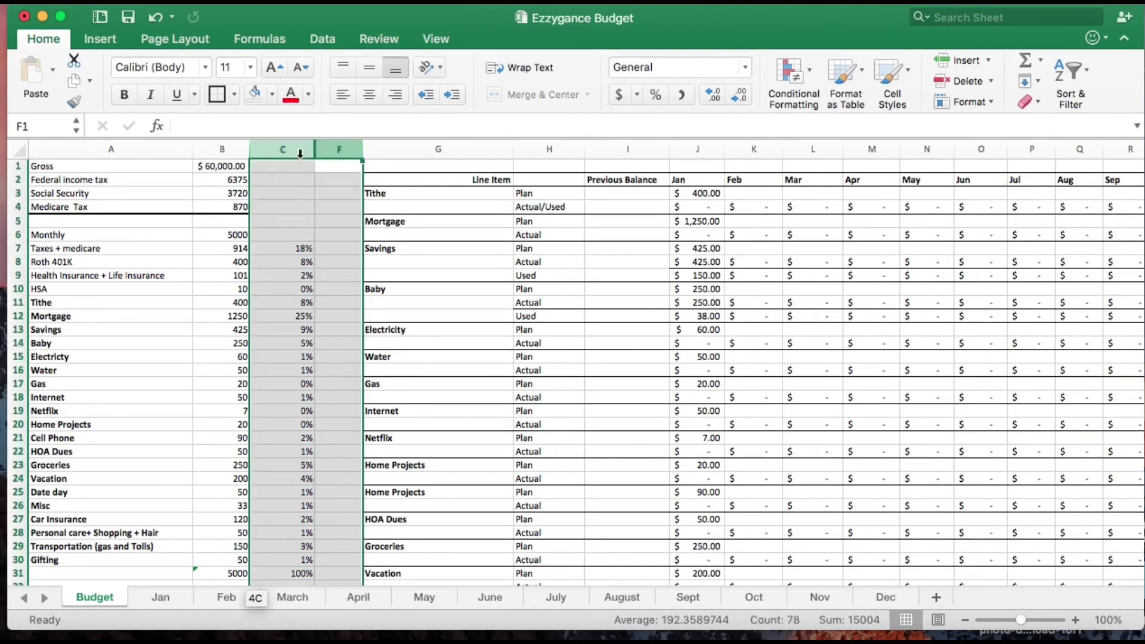
{"action": "right_click", "coordinate": [307, 204]}
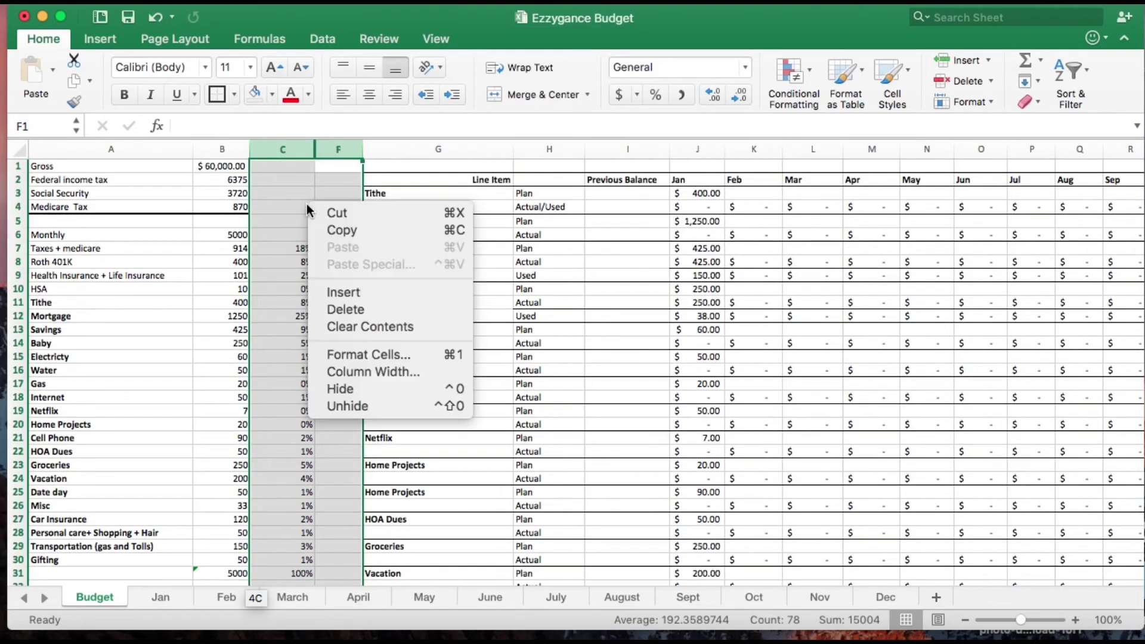
{"action": "left_click", "coordinate": [346, 402]}
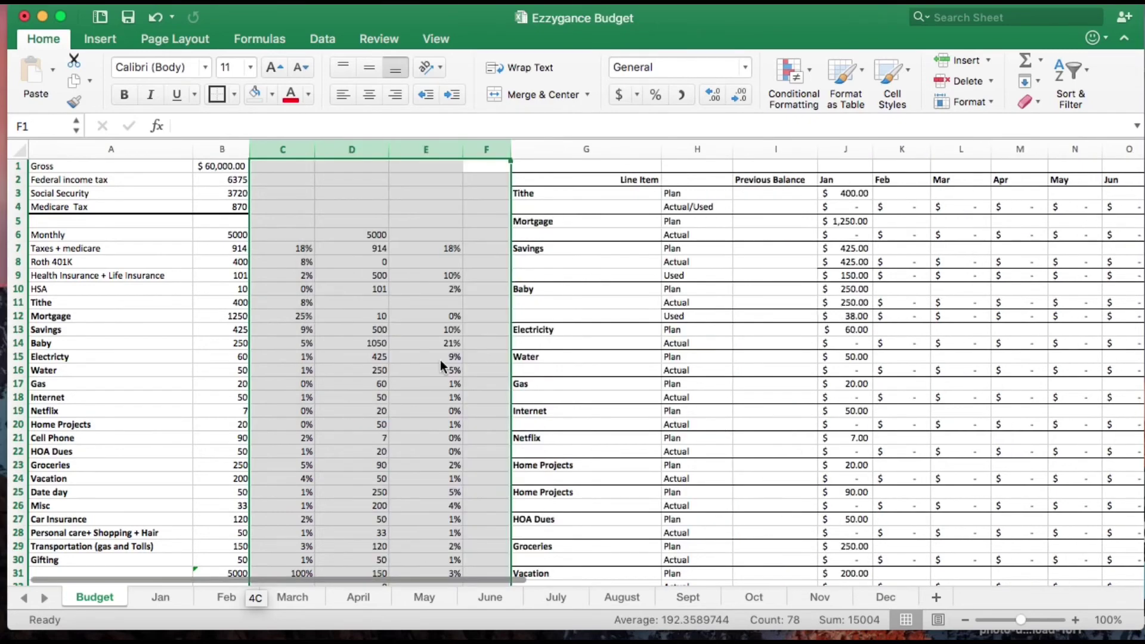
Set the scenario's monthly figure in D6 to 6000 and check the E32 percentage total.
{"action": "scroll", "coordinate": [440, 360], "scroll_direction": "down", "scroll_amount": 1}
{"action": "left_click", "coordinate": [426, 207]}
{"action": "left_click", "coordinate": [374, 192]}
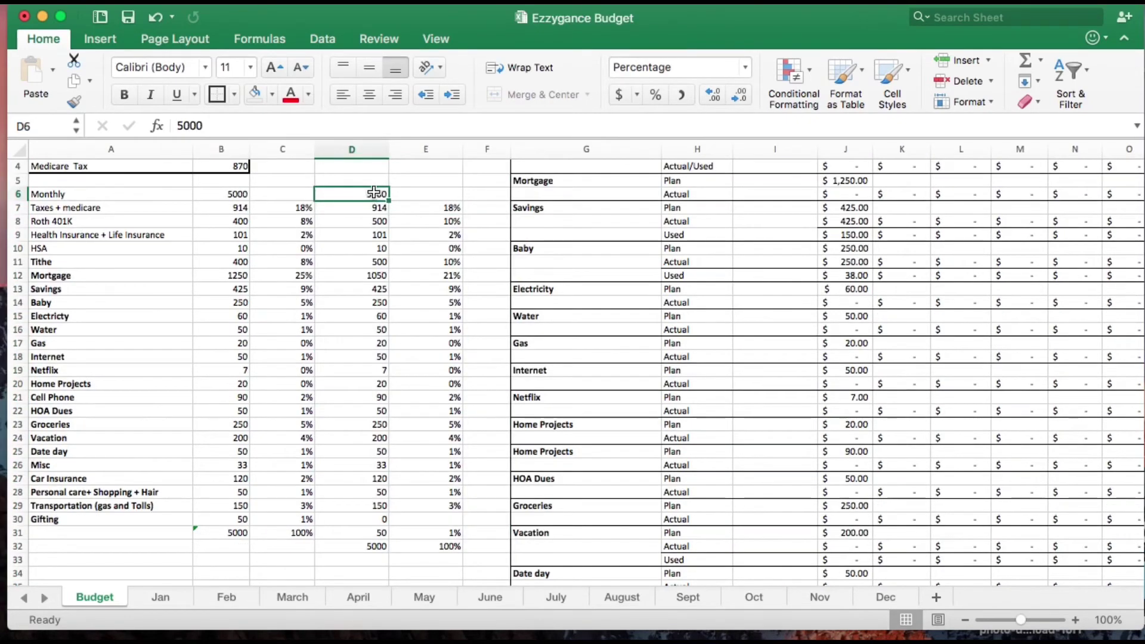
{"action": "type", "text": "600"}
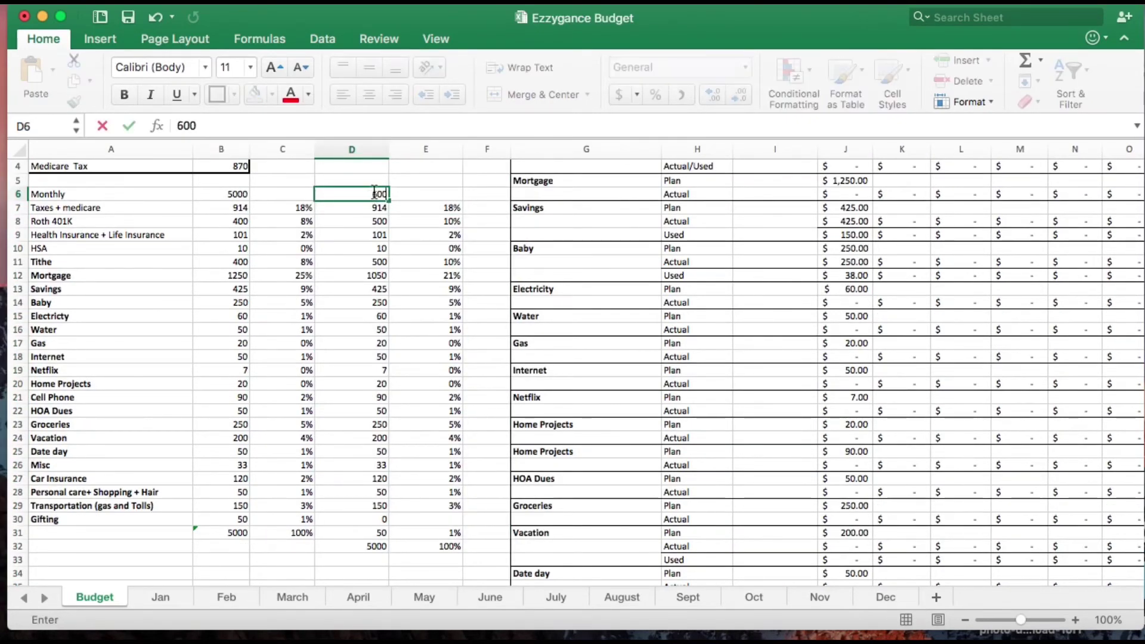
{"action": "key", "text": "Return"}
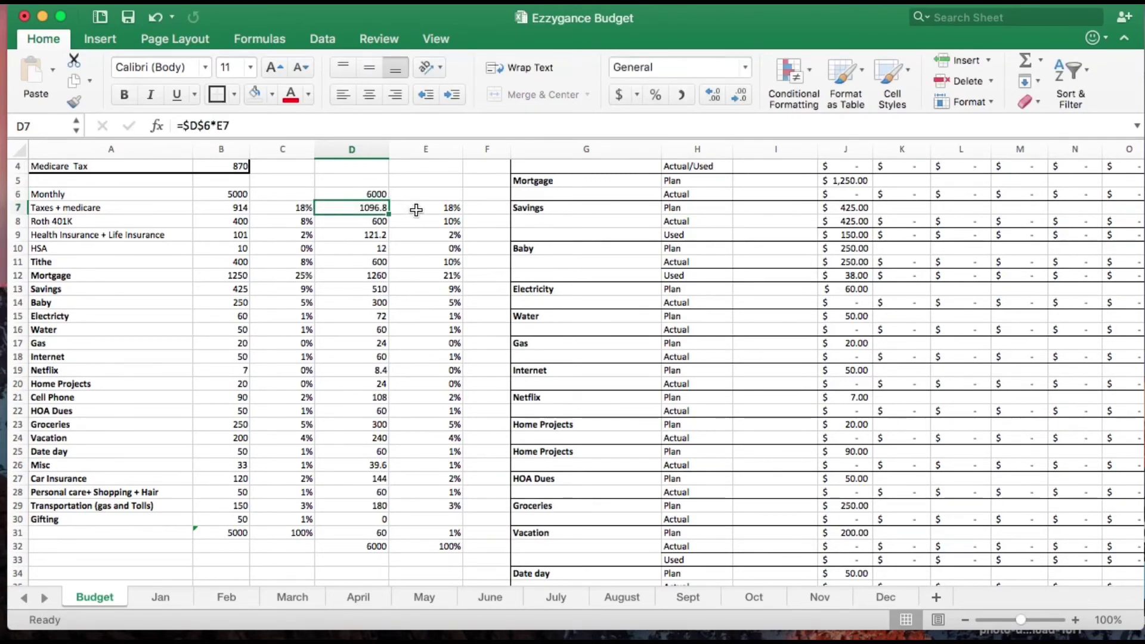
{"action": "left_click", "coordinate": [448, 549]}
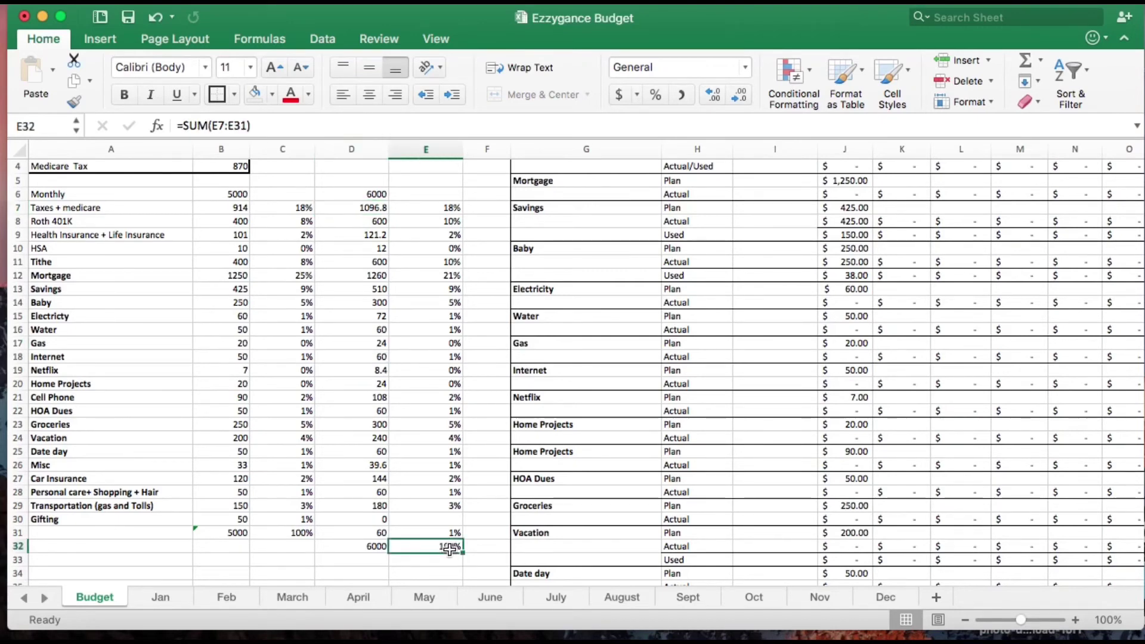
Move the totals D31:E32 up one row to D30:E31.
{"action": "left_click_drag", "start_coordinate": [364, 532], "coordinate": [424, 540]}
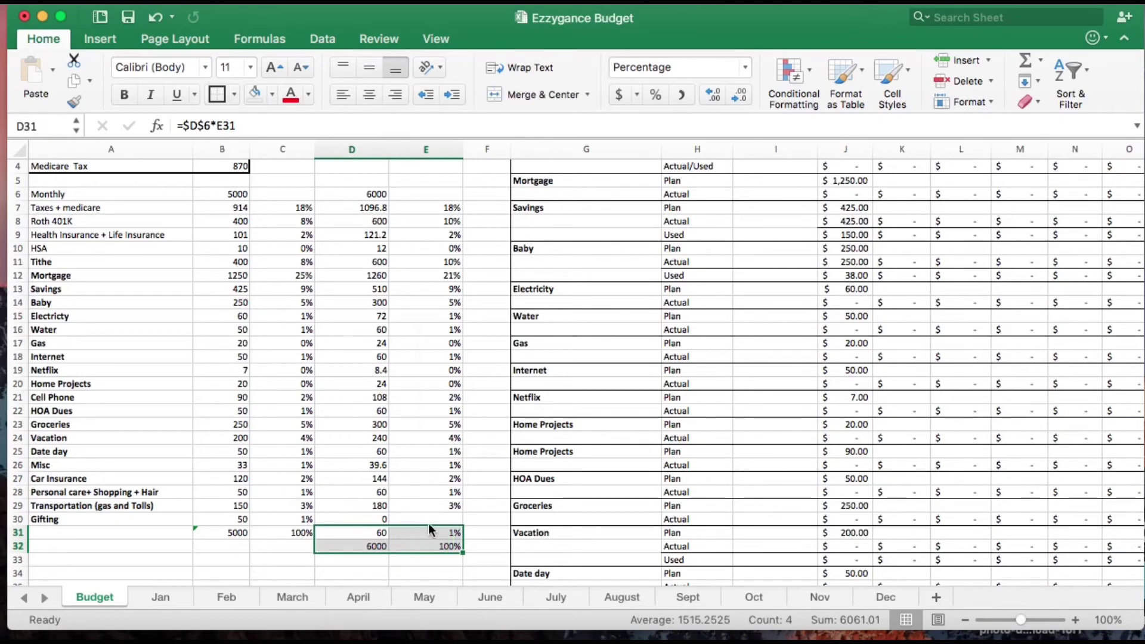
{"action": "right_click", "coordinate": [428, 526]}
{"action": "left_click", "coordinate": [460, 299]}
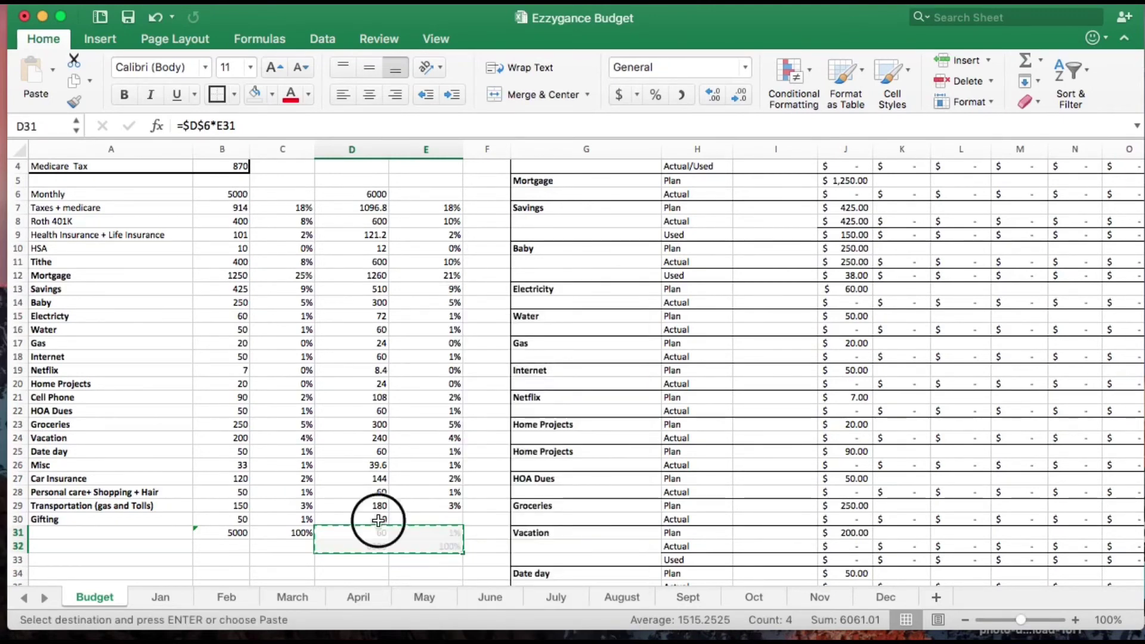
{"action": "left_click", "coordinate": [381, 519]}
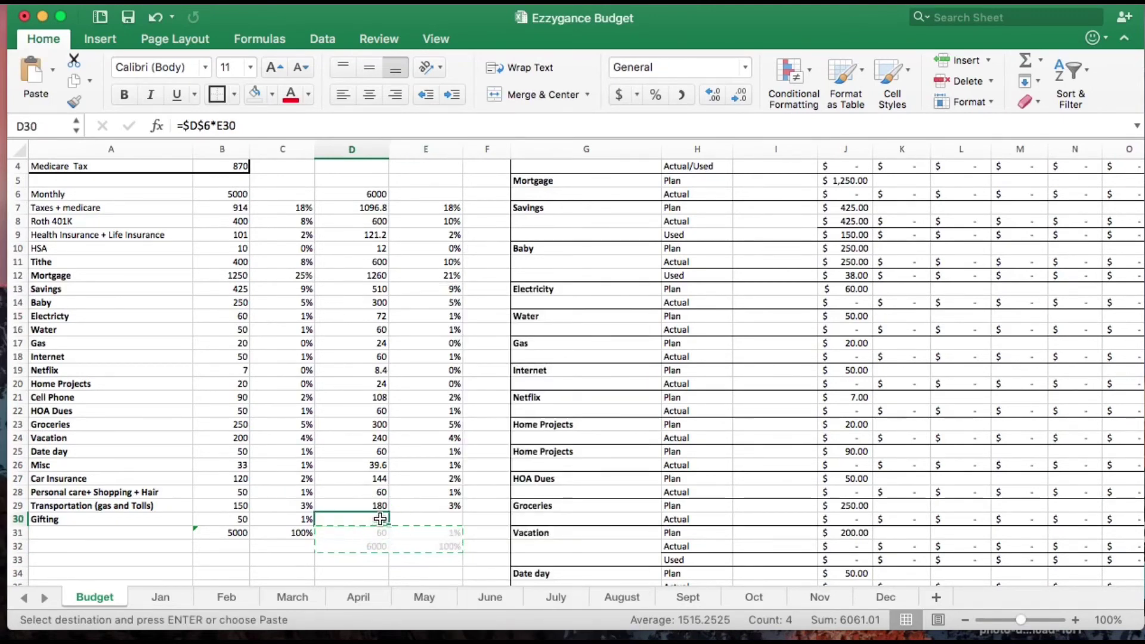
{"action": "right_click", "coordinate": [381, 523]}
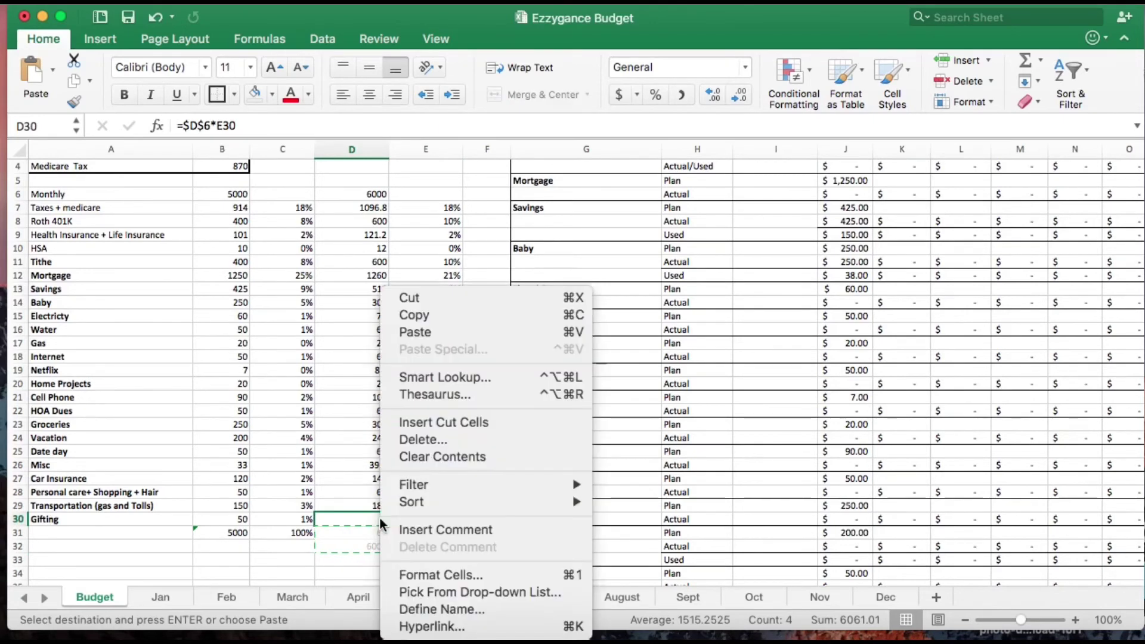
{"action": "left_click", "coordinate": [424, 338]}
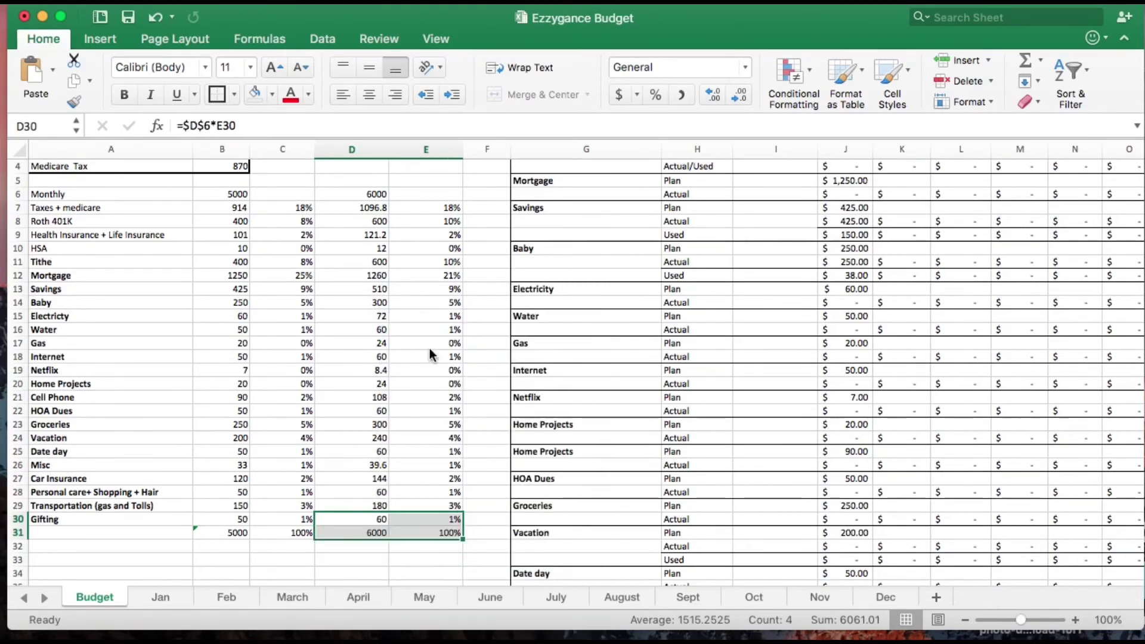
{"action": "left_click", "coordinate": [474, 532]}
Fix the totals to =SUM(E7:E30) and =SUM(D7:D30), then review the Taxes + medicare percentage.
{"action": "left_click", "coordinate": [444, 532]}
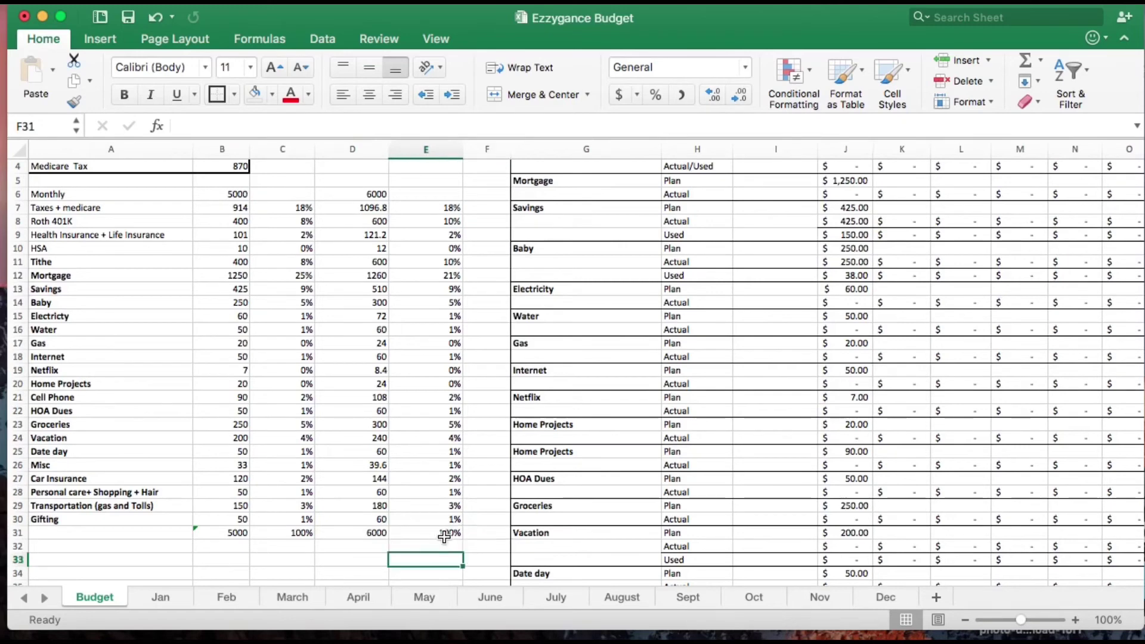
{"action": "double_click", "coordinate": [445, 532]}
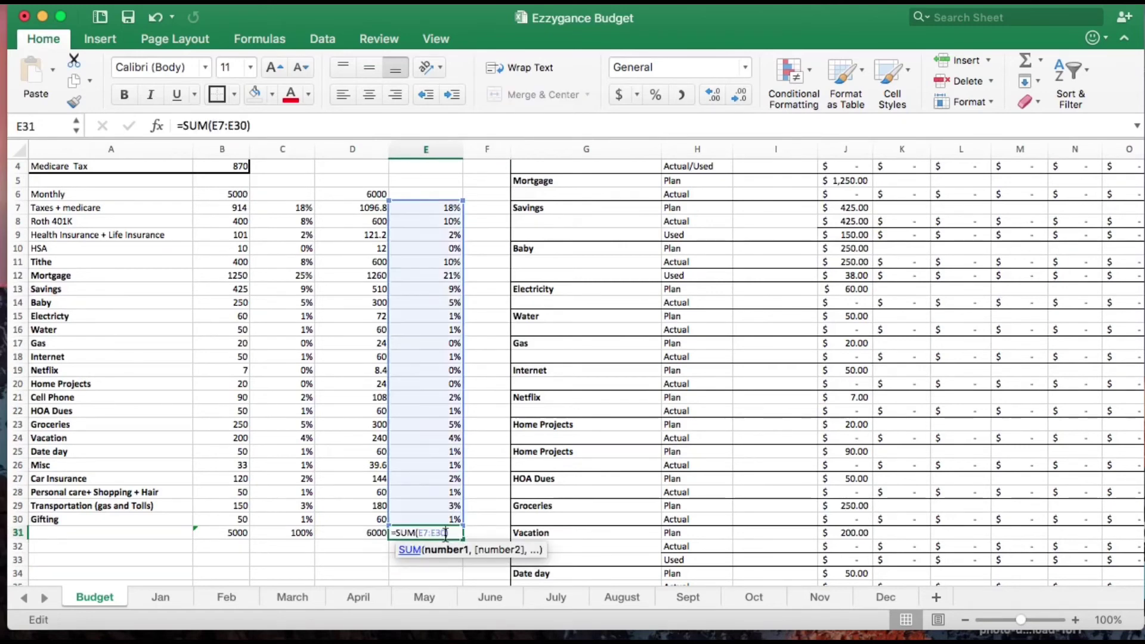
{"action": "left_click", "coordinate": [375, 533]}
{"action": "double_click", "coordinate": [376, 533]}
{"action": "left_click", "coordinate": [422, 545]}
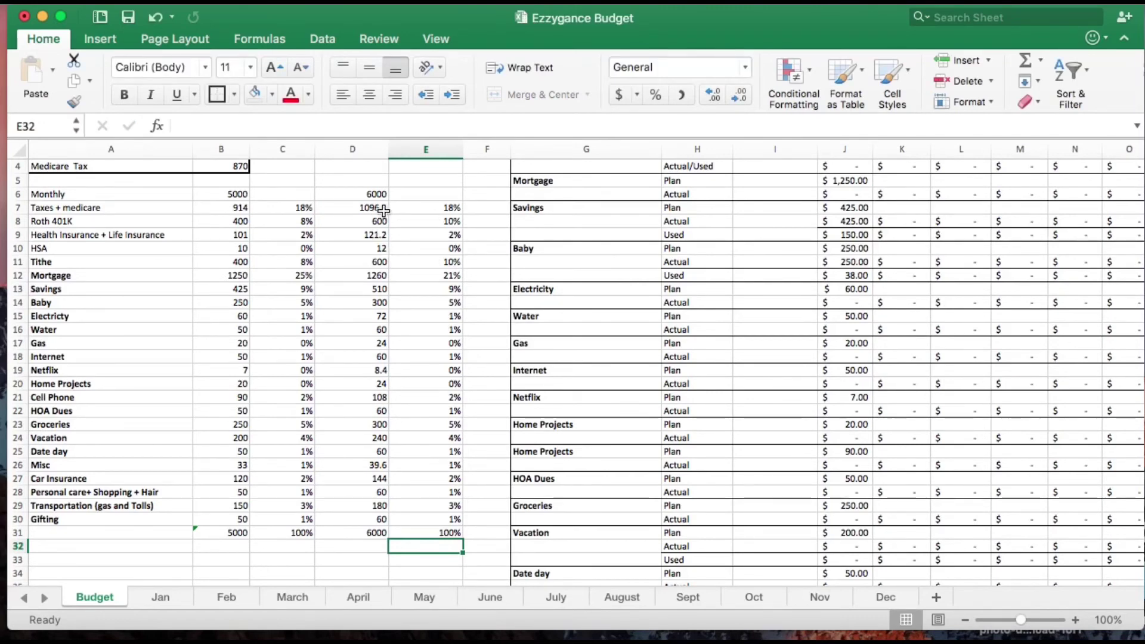
{"action": "left_click", "coordinate": [421, 207]}
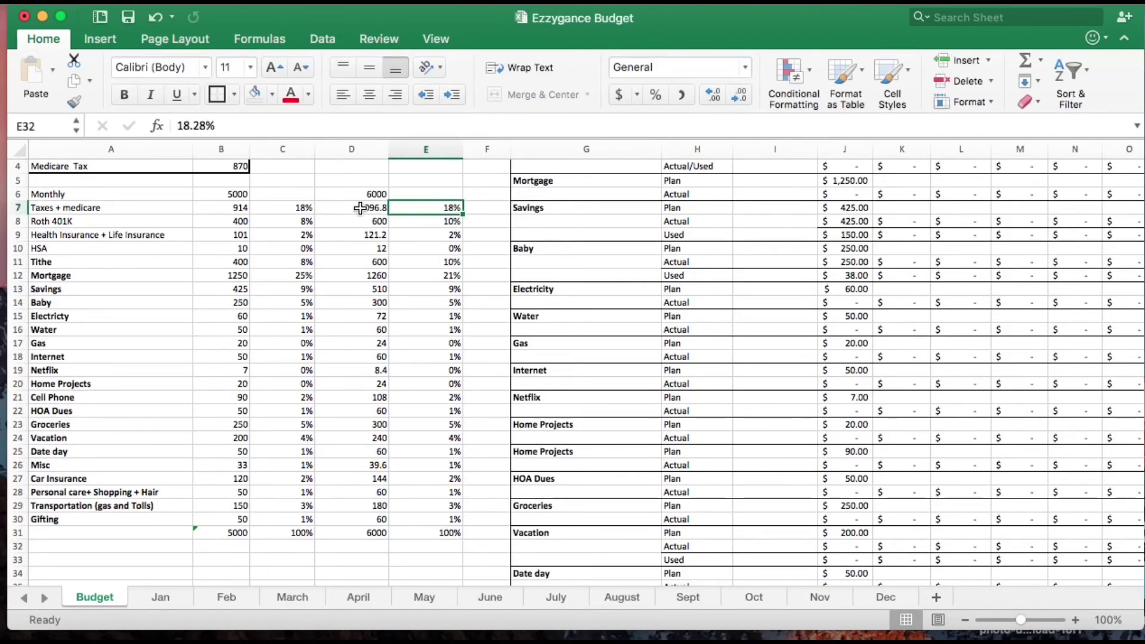
{"action": "double_click", "coordinate": [403, 211]}
In the 6000 scenario, set Tithe to 8%, Mortgage to 25% and Roth 401K to 8%.
{"action": "left_click", "coordinate": [429, 248]}
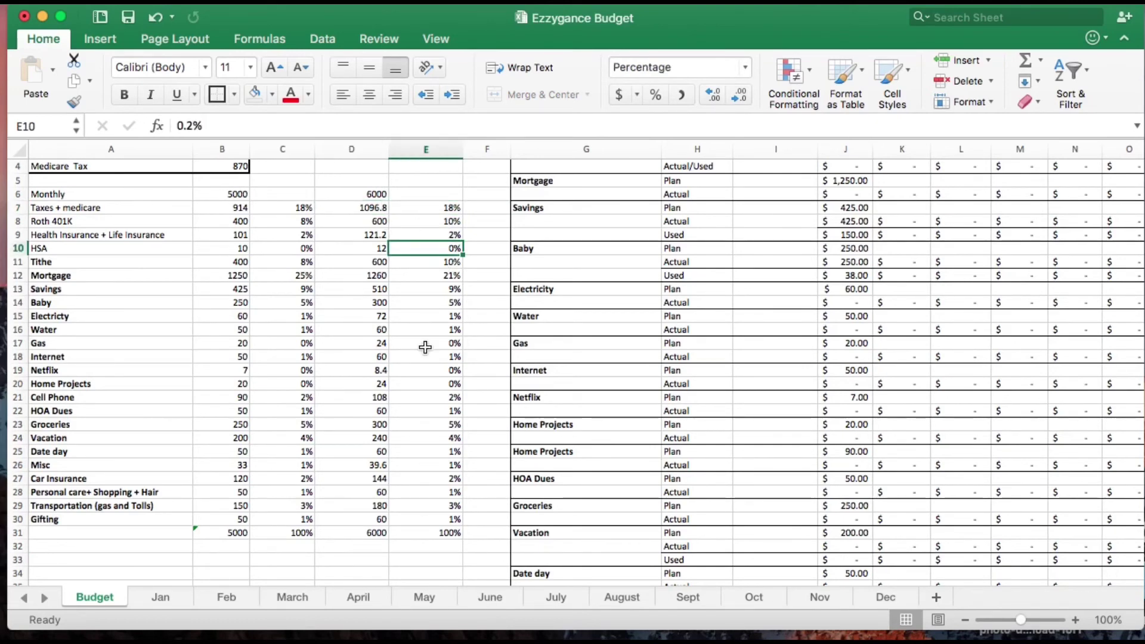
{"action": "left_click", "coordinate": [484, 356]}
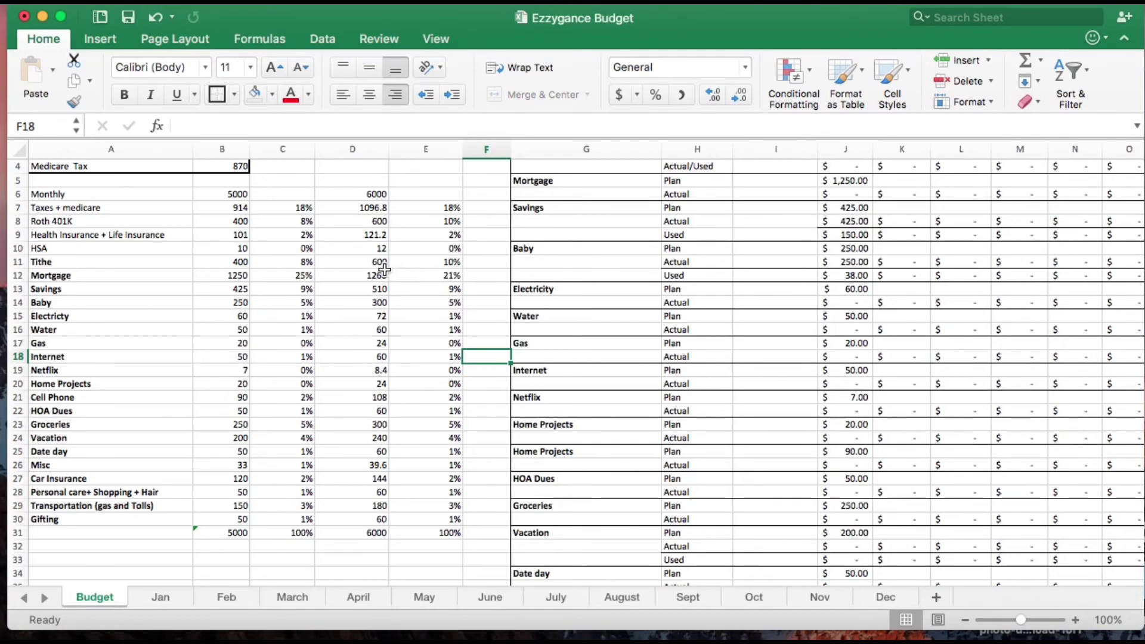
{"action": "left_click", "coordinate": [451, 262]}
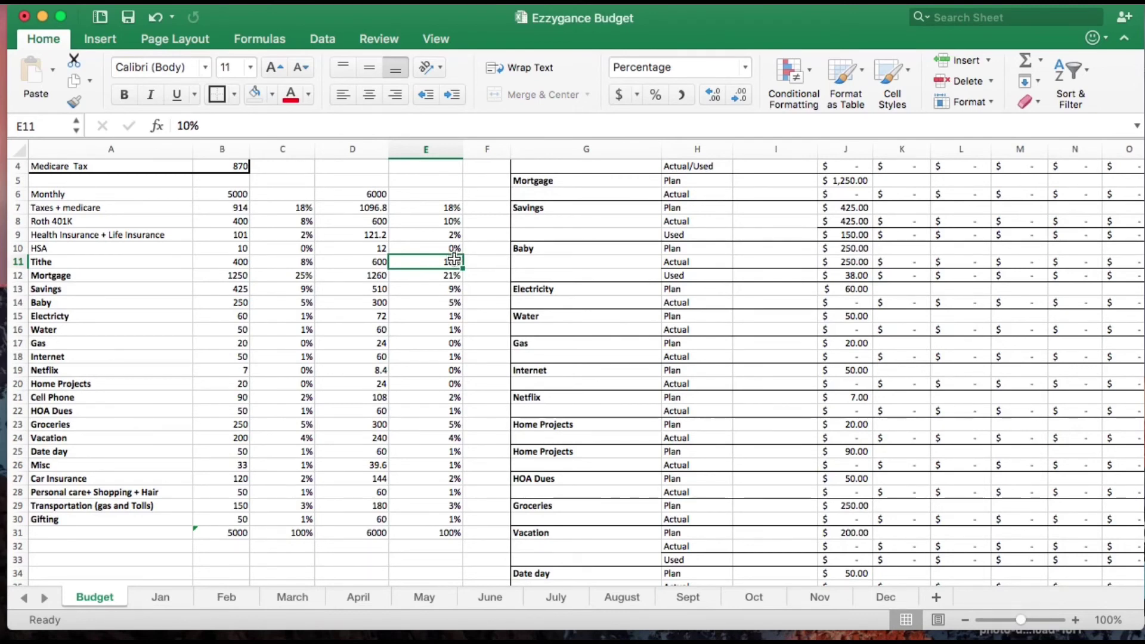
{"action": "type", "text": "8"}
{"action": "left_click", "coordinate": [478, 292]}
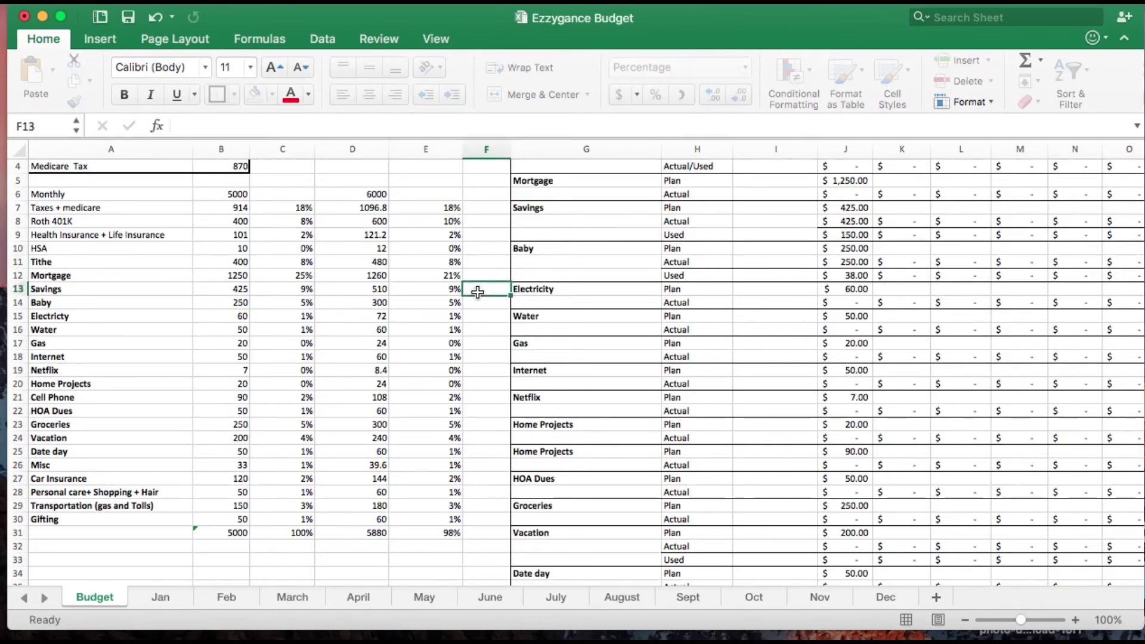
{"action": "left_click", "coordinate": [446, 276]}
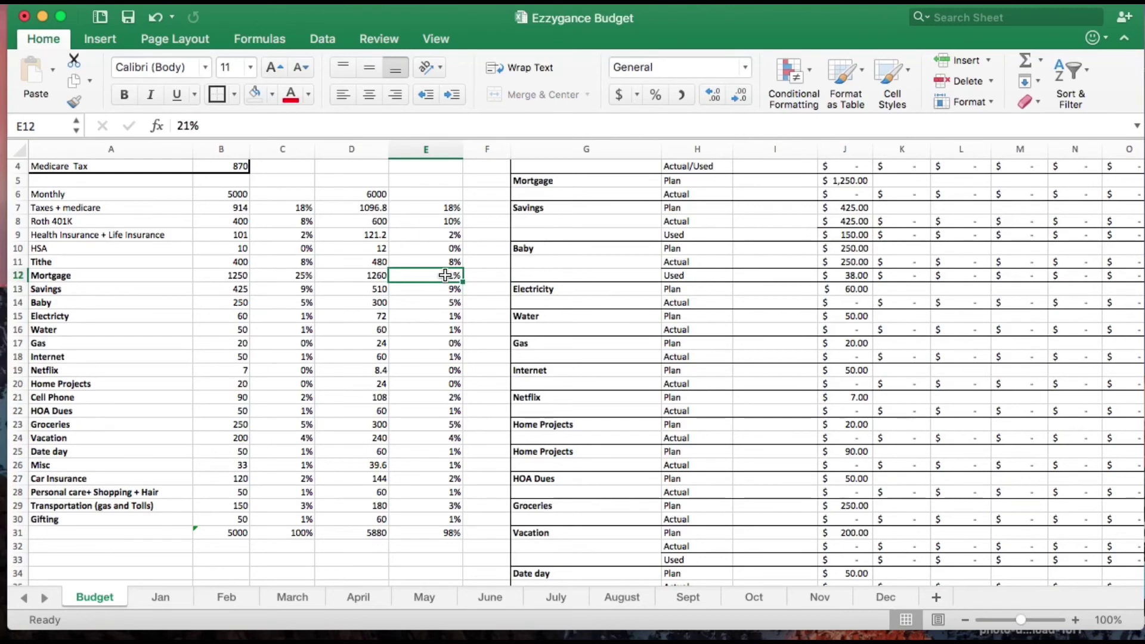
{"action": "type", "text": "25"}
{"action": "left_click", "coordinate": [470, 315]}
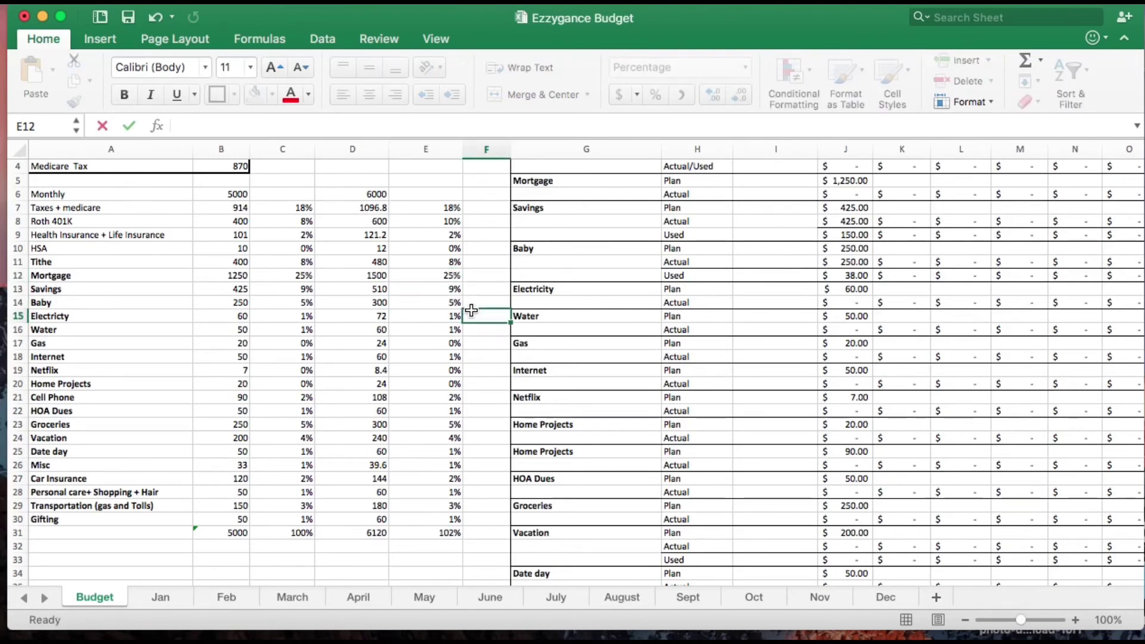
{"action": "left_click", "coordinate": [456, 222]}
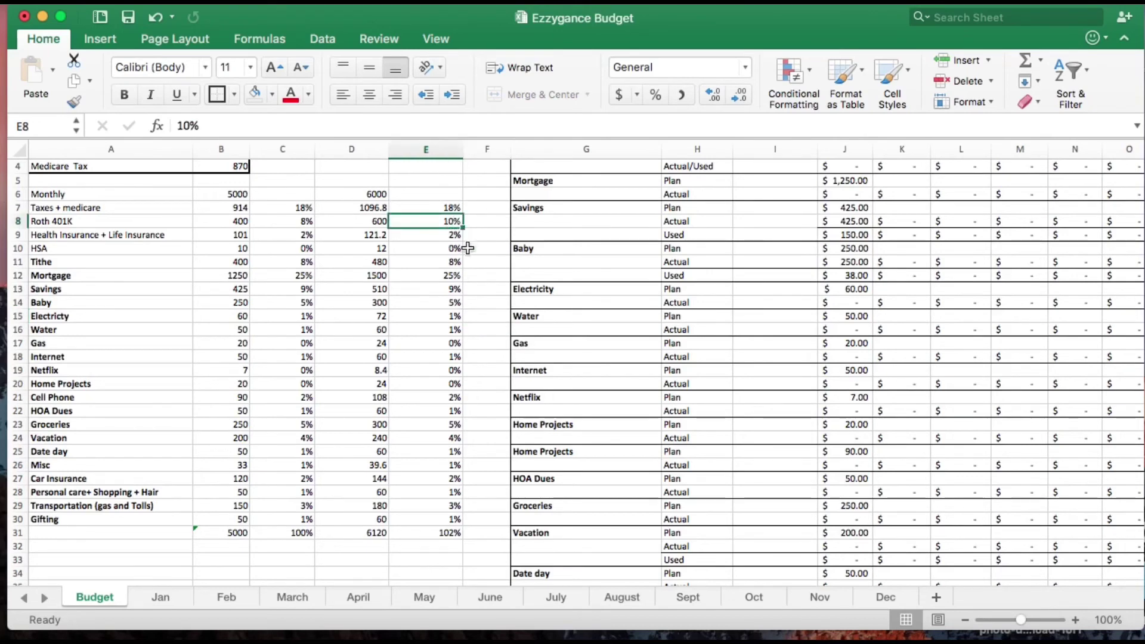
{"action": "type", "text": "8"}
{"action": "left_click", "coordinate": [481, 286]}
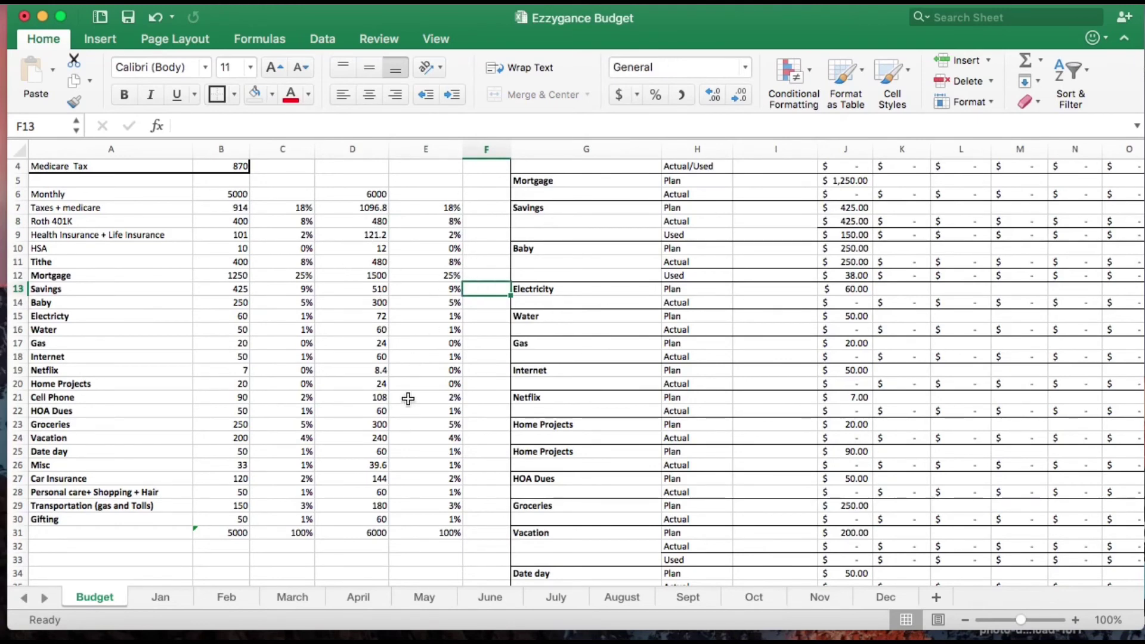
Revert the scenario shares to Mortgage 21%, Roth 401K 10% and Tithe 10%, confirming the 100% total.
{"action": "left_click", "coordinate": [372, 276]}
{"action": "left_click", "coordinate": [441, 275]}
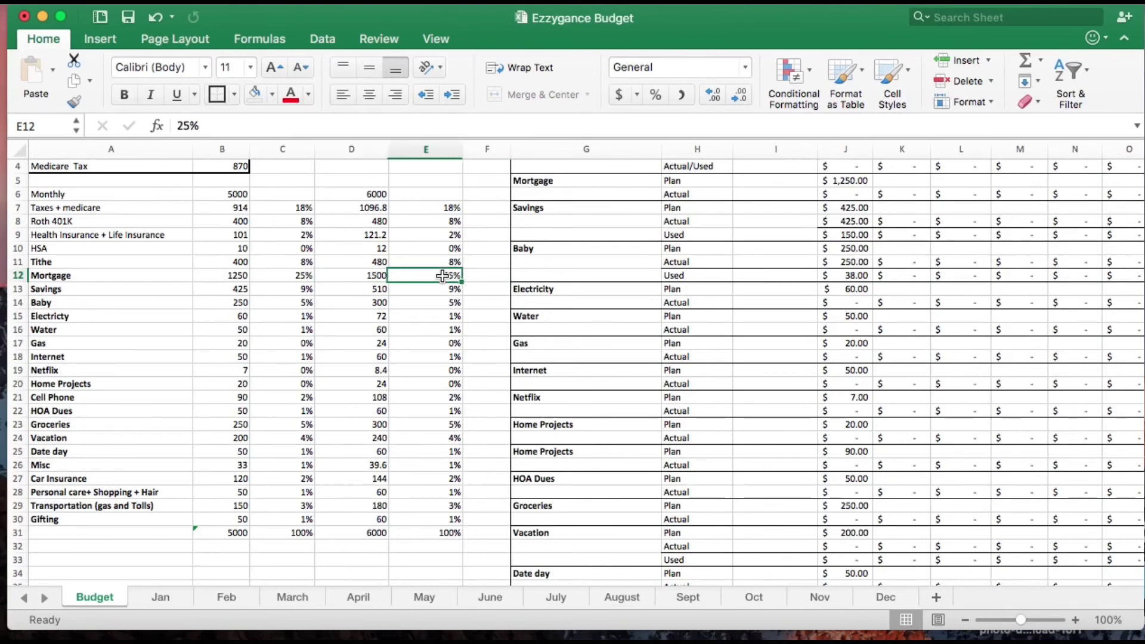
{"action": "type", "text": "21"}
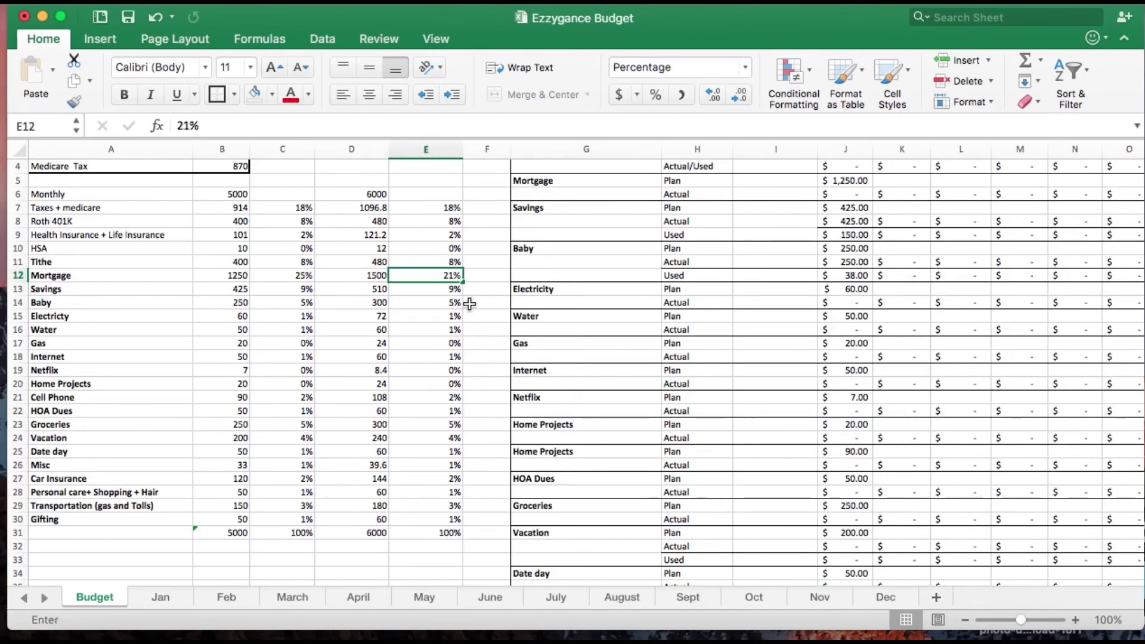
{"action": "left_click", "coordinate": [481, 303]}
{"action": "left_click", "coordinate": [452, 222]}
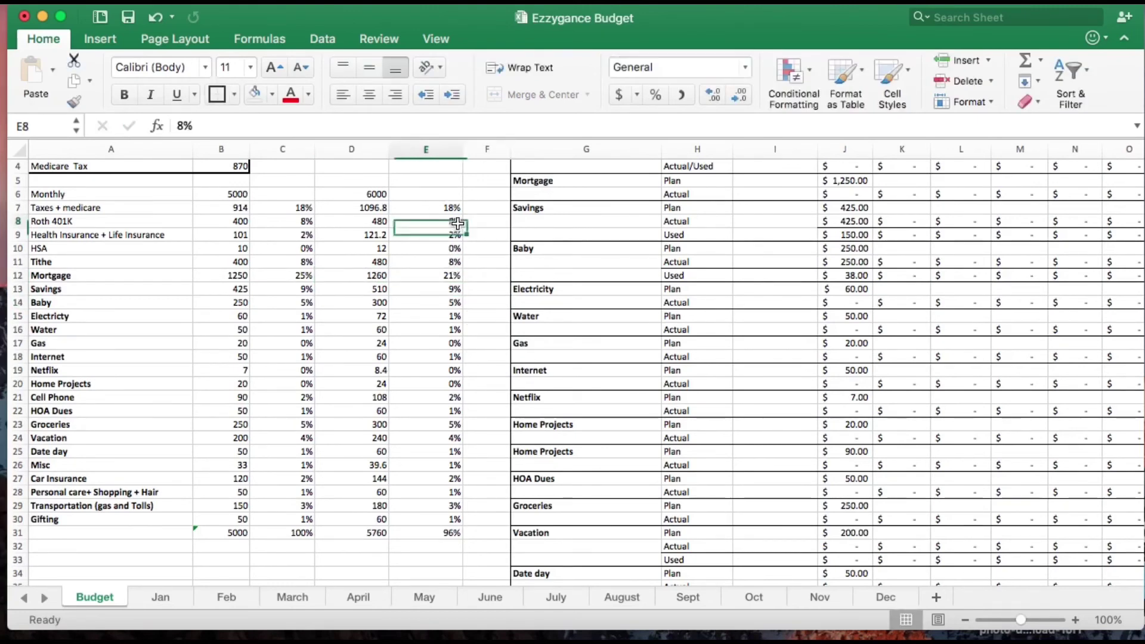
{"action": "type", "text": "10"}
{"action": "left_click", "coordinate": [478, 263]}
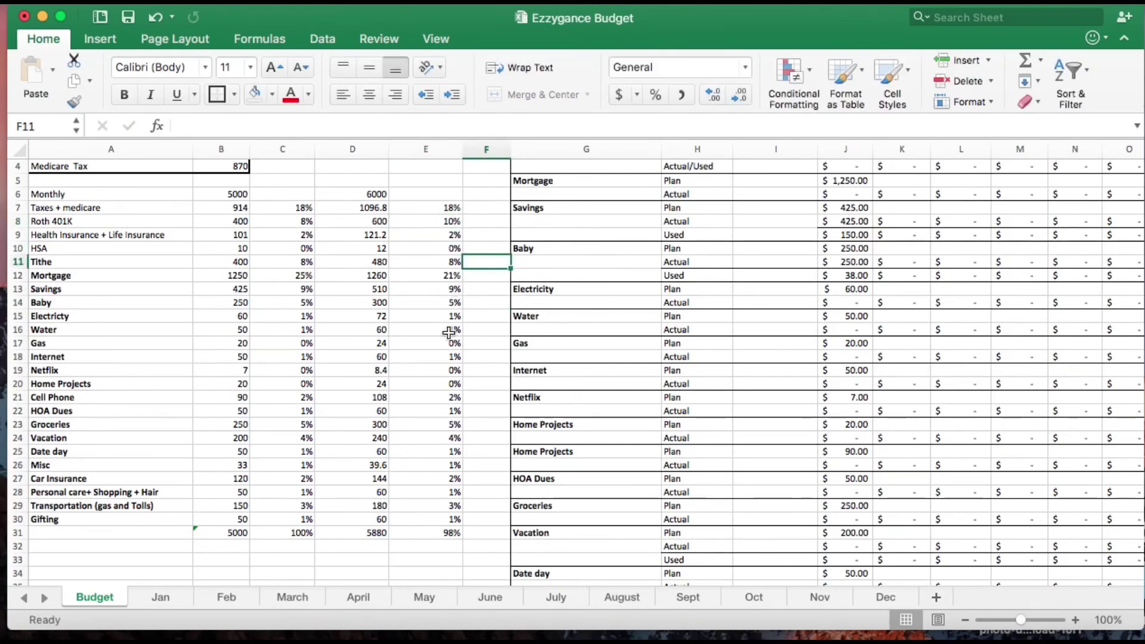
{"action": "left_click", "coordinate": [442, 532]}
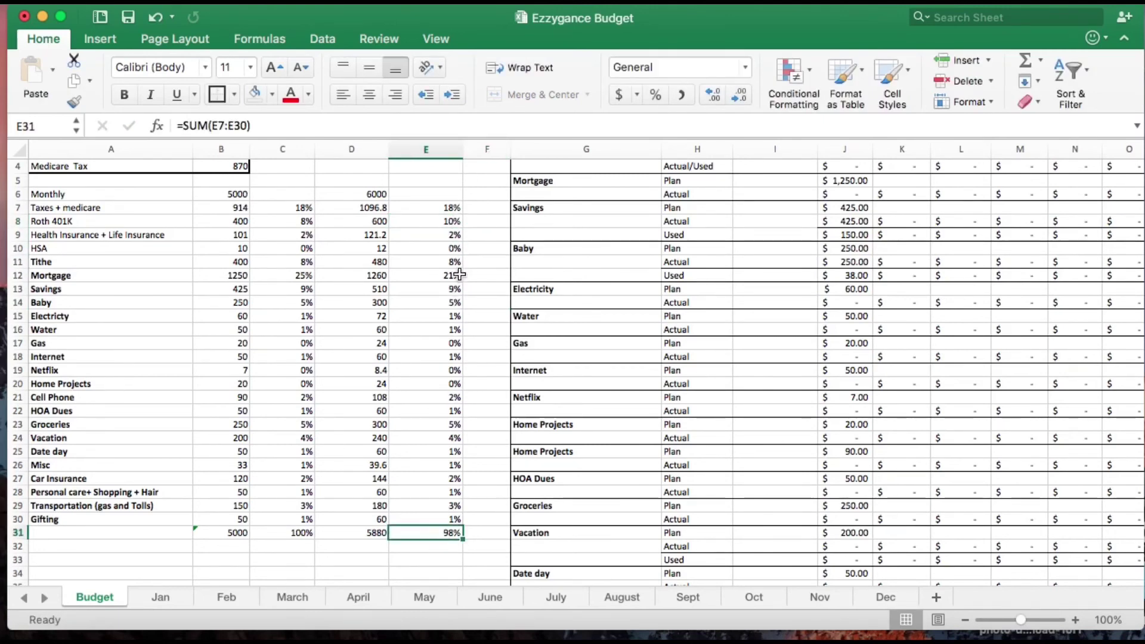
{"action": "left_click", "coordinate": [430, 260]}
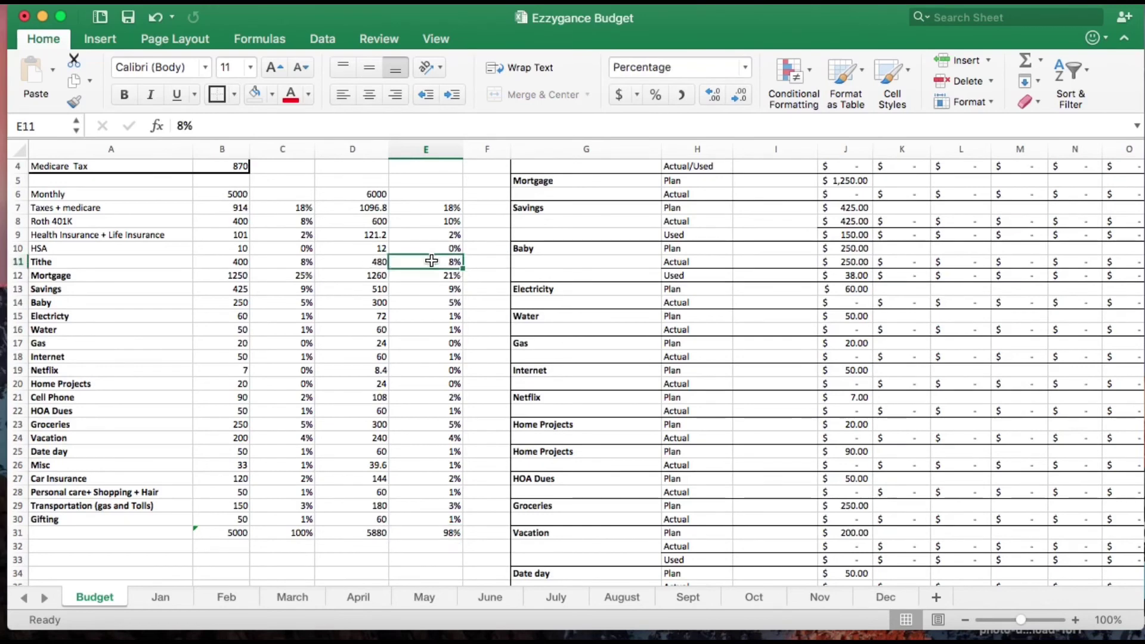
{"action": "type", "text": "10"}
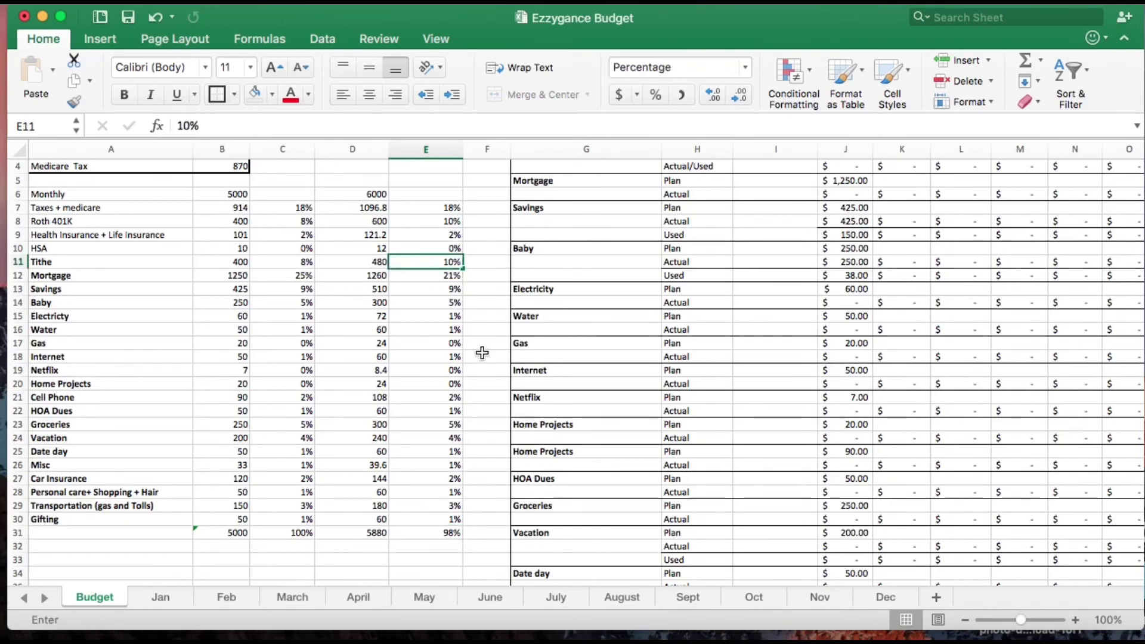
{"action": "double_click", "coordinate": [483, 344]}
{"action": "key", "text": "Escape"}
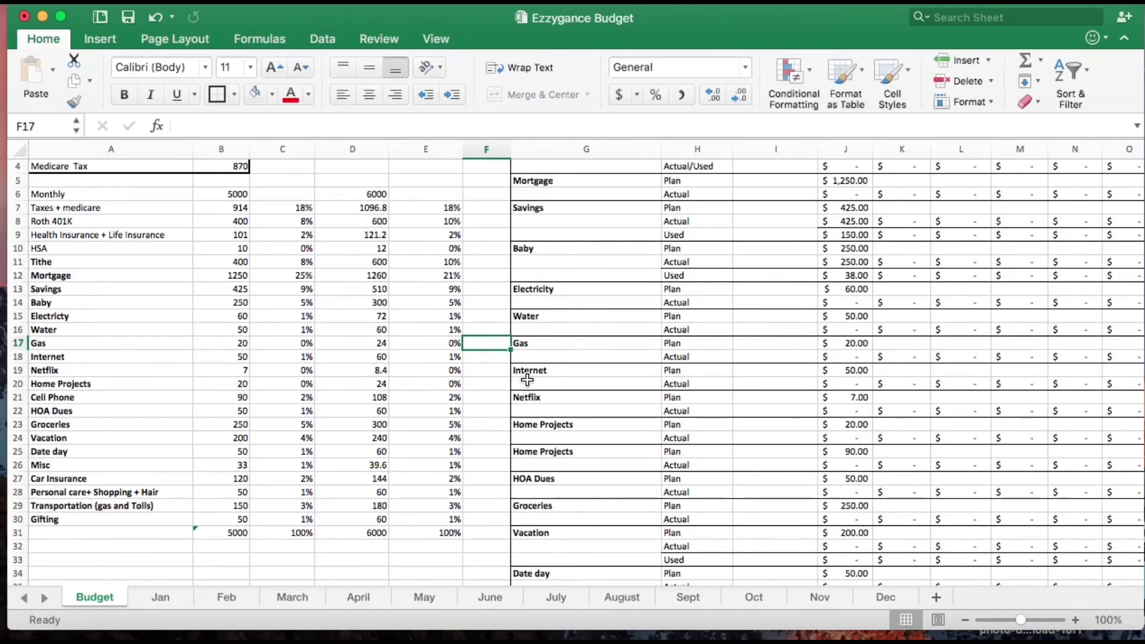
{"action": "left_click", "coordinate": [428, 411]}
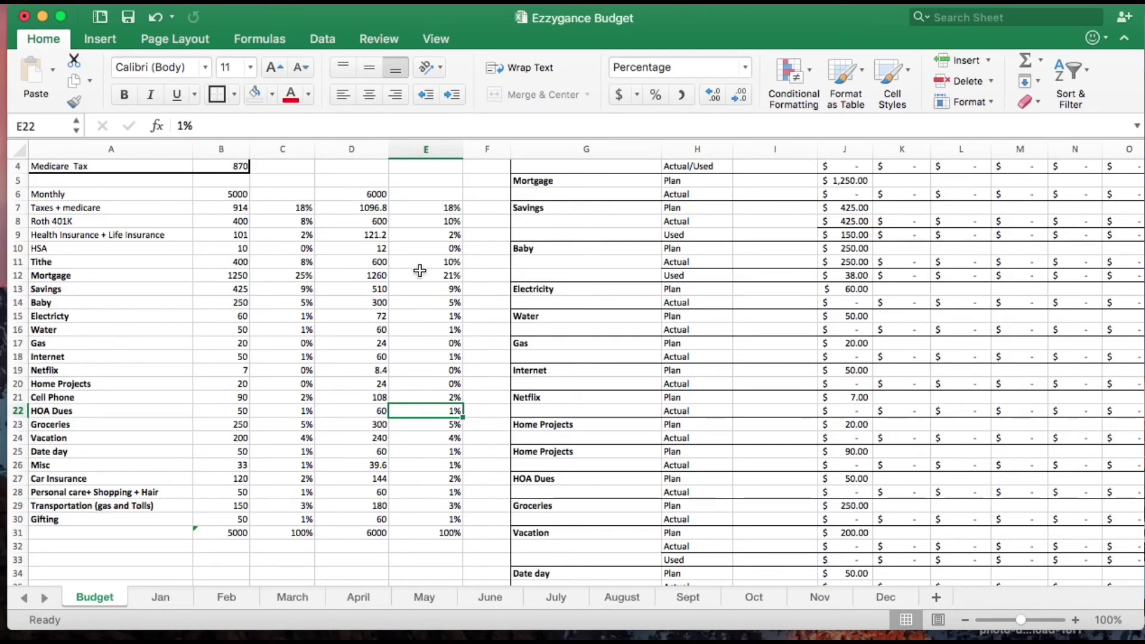
Hide the 6000 raise-scenario columns D and E on the Budget sheet.
{"action": "left_click_drag", "start_coordinate": [352, 156], "coordinate": [393, 195]}
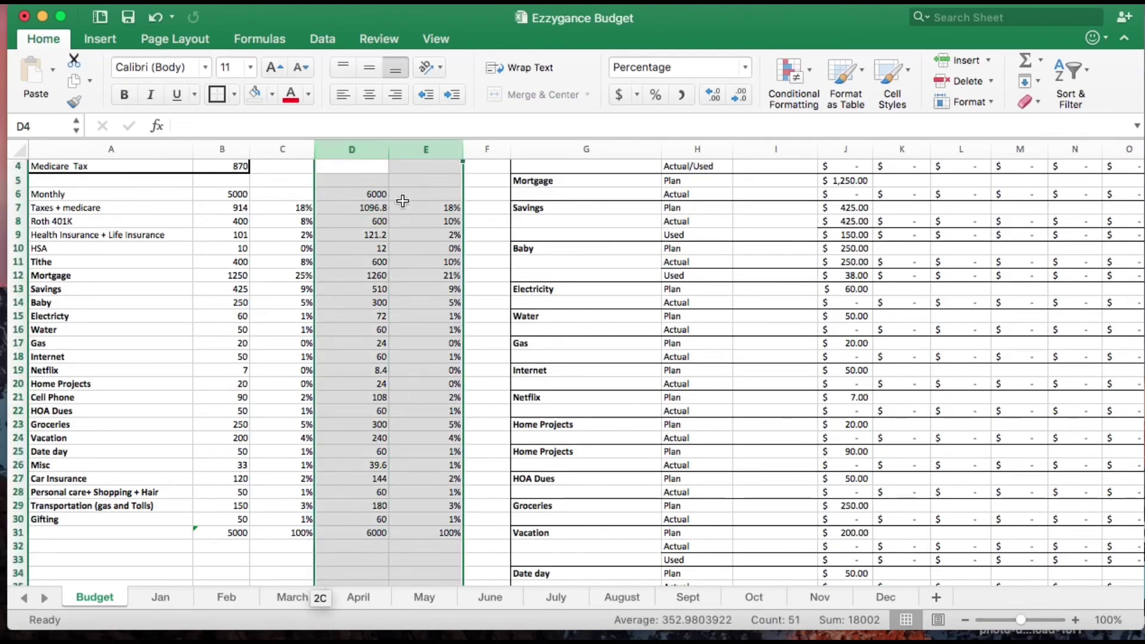
{"action": "right_click", "coordinate": [413, 216]}
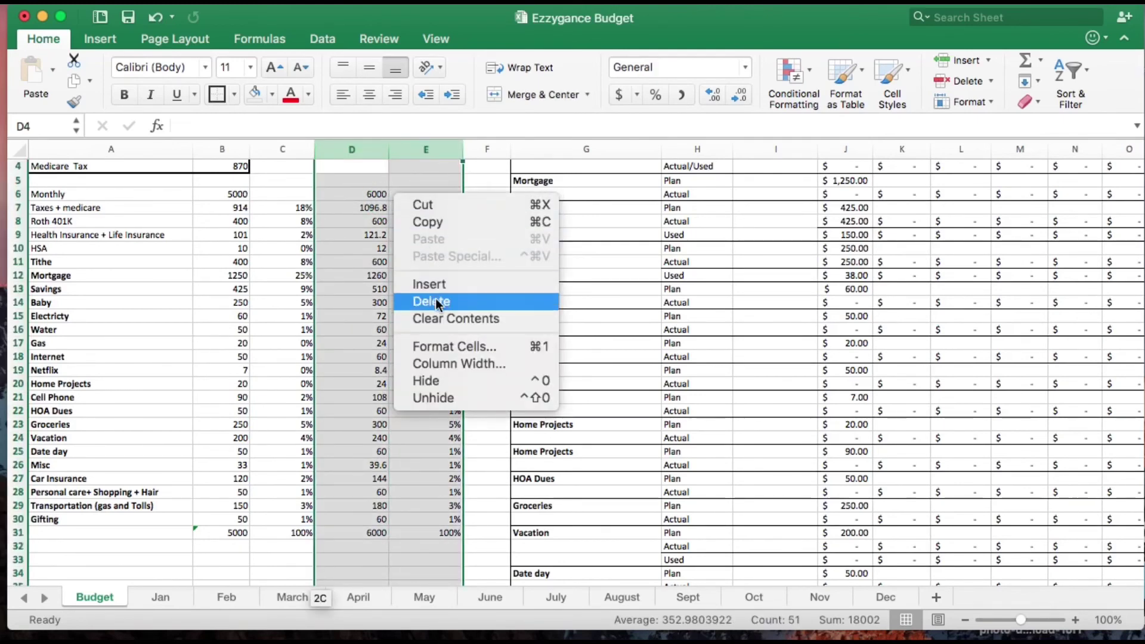
{"action": "left_click", "coordinate": [435, 379]}
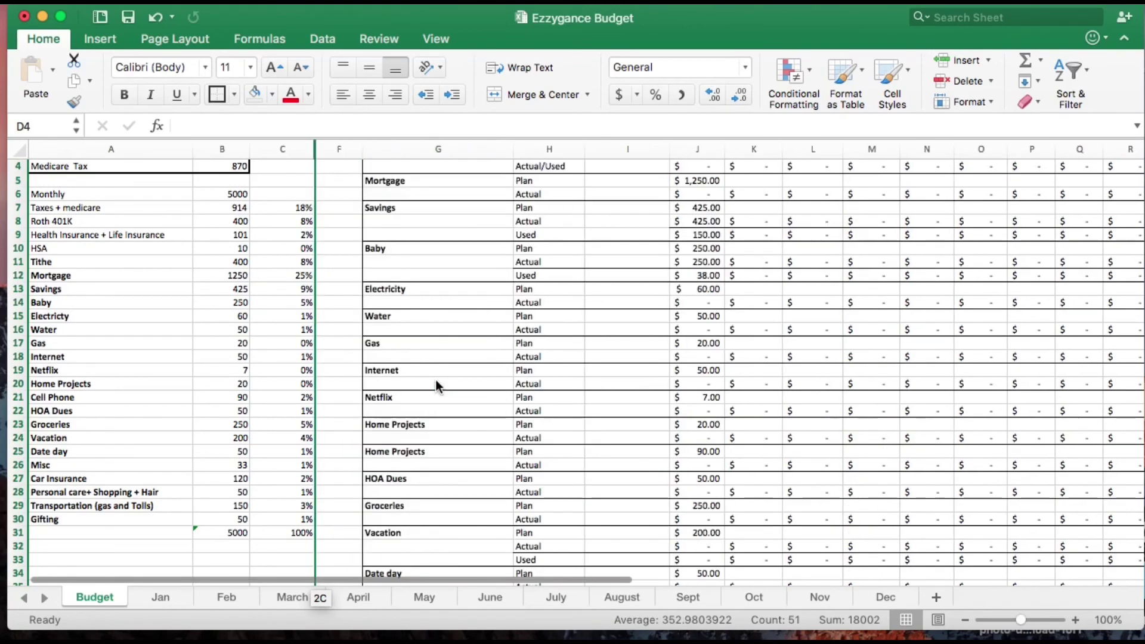
{"action": "left_click_drag", "start_coordinate": [462, 578], "coordinate": [482, 580]}
On the Jan sheet, unhide column J to reveal the category list.
{"action": "left_click", "coordinate": [170, 599]}
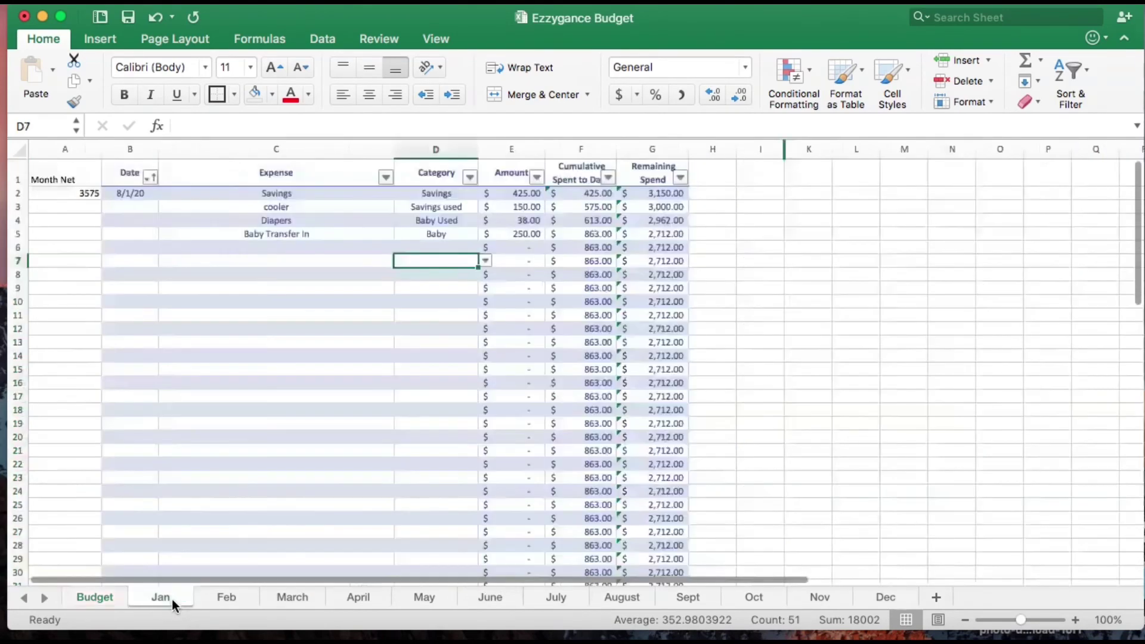
{"action": "scroll", "coordinate": [761, 163], "scroll_direction": "down", "scroll_amount": 3}
{"action": "left_click_drag", "start_coordinate": [808, 149], "coordinate": [772, 149]}
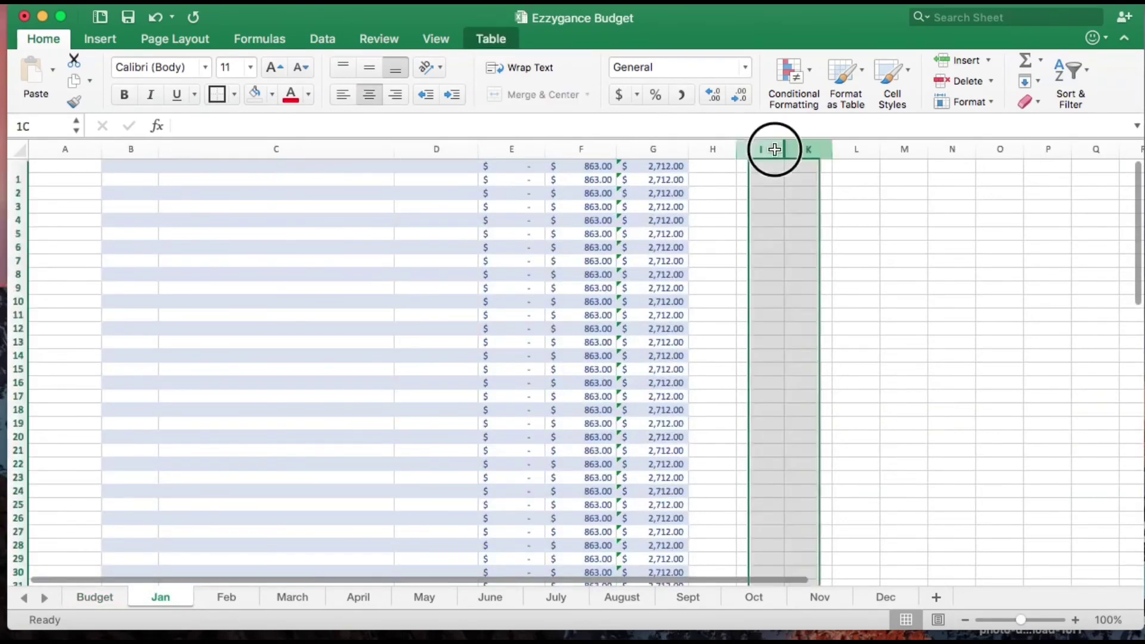
{"action": "right_click", "coordinate": [774, 192]}
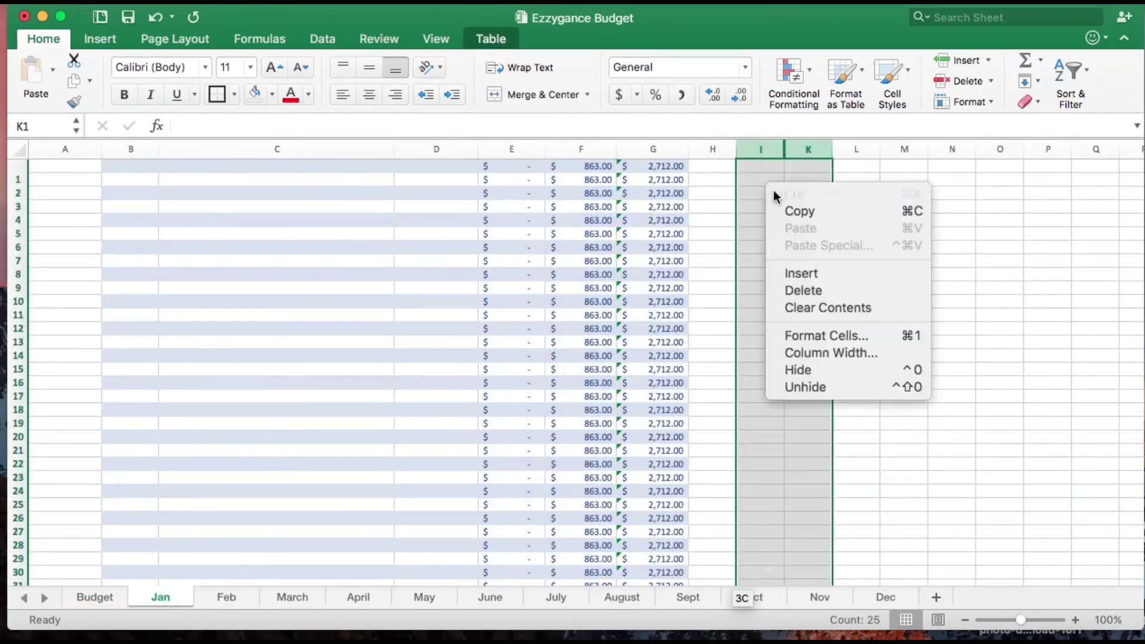
{"action": "left_click", "coordinate": [803, 386]}
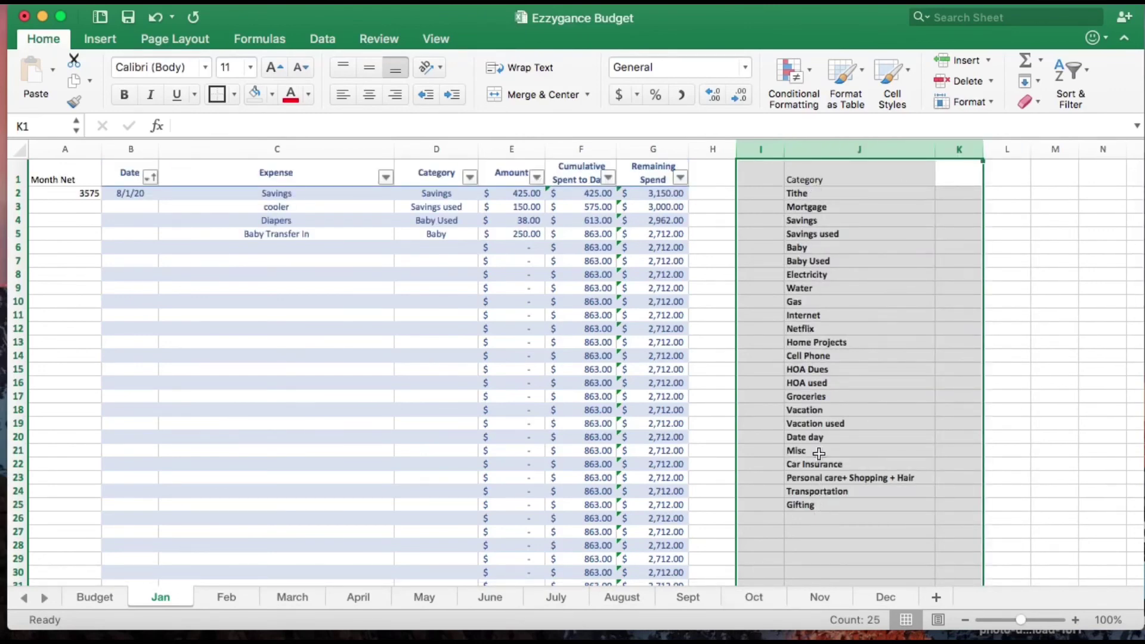
Hide columns I through K again, including the category list.
{"action": "right_click", "coordinate": [839, 210]}
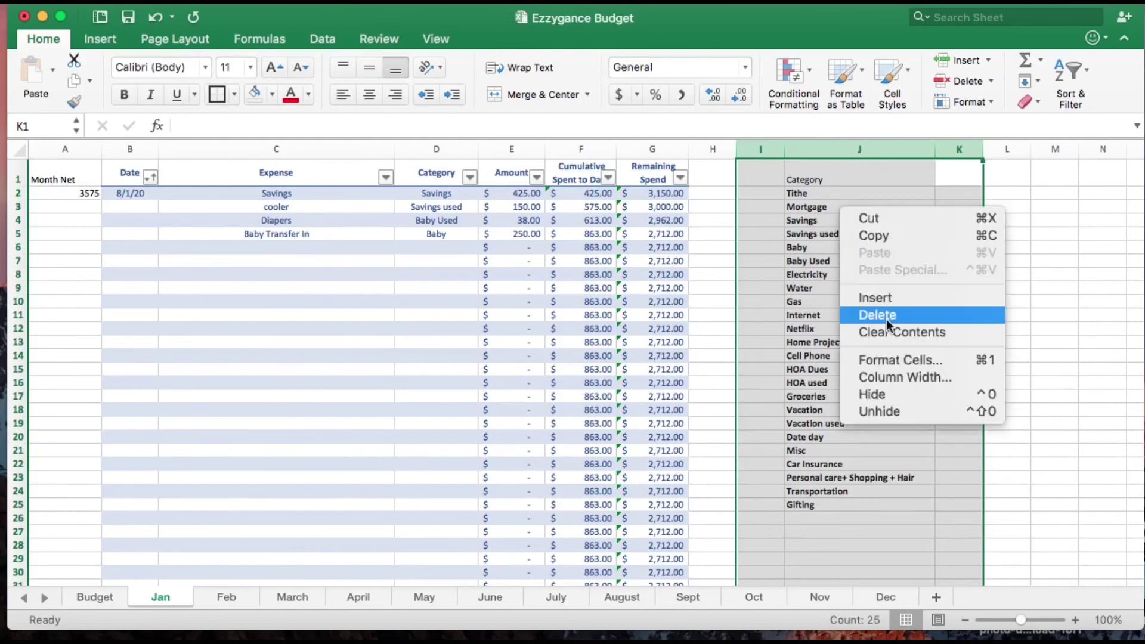
{"action": "left_click", "coordinate": [878, 395]}
{"action": "left_click", "coordinate": [868, 396]}
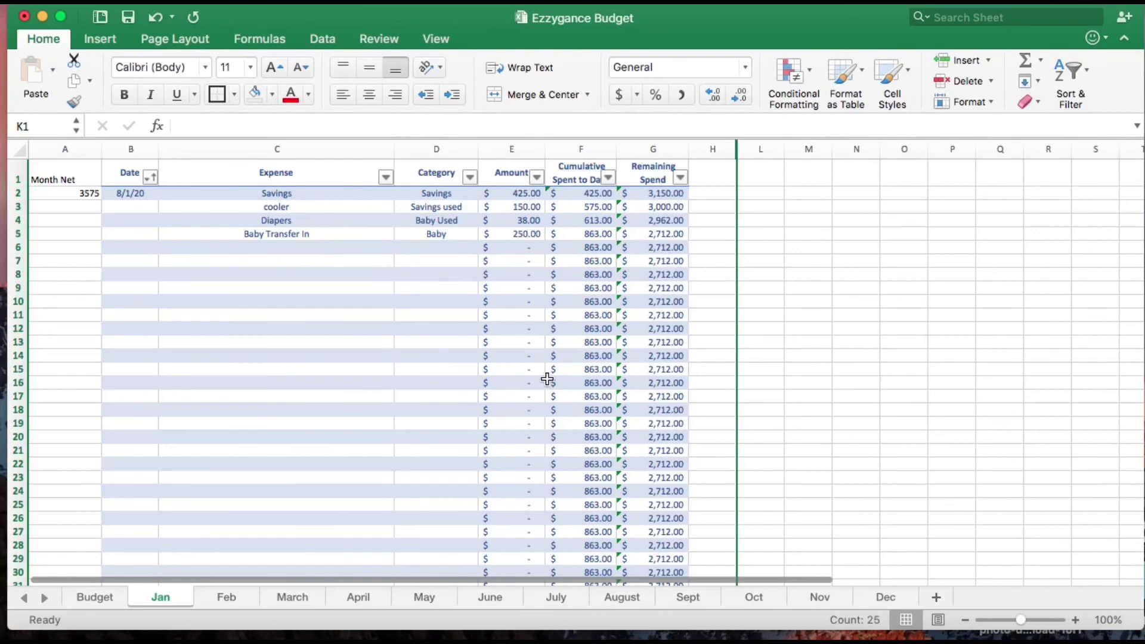
Back on the Budget sheet from row 1, review the 5000 monthly table A6:C31 totalling 100%.
{"action": "left_click", "coordinate": [106, 598]}
{"action": "scroll", "coordinate": [306, 579], "scroll_direction": "left", "scroll_amount": 5}
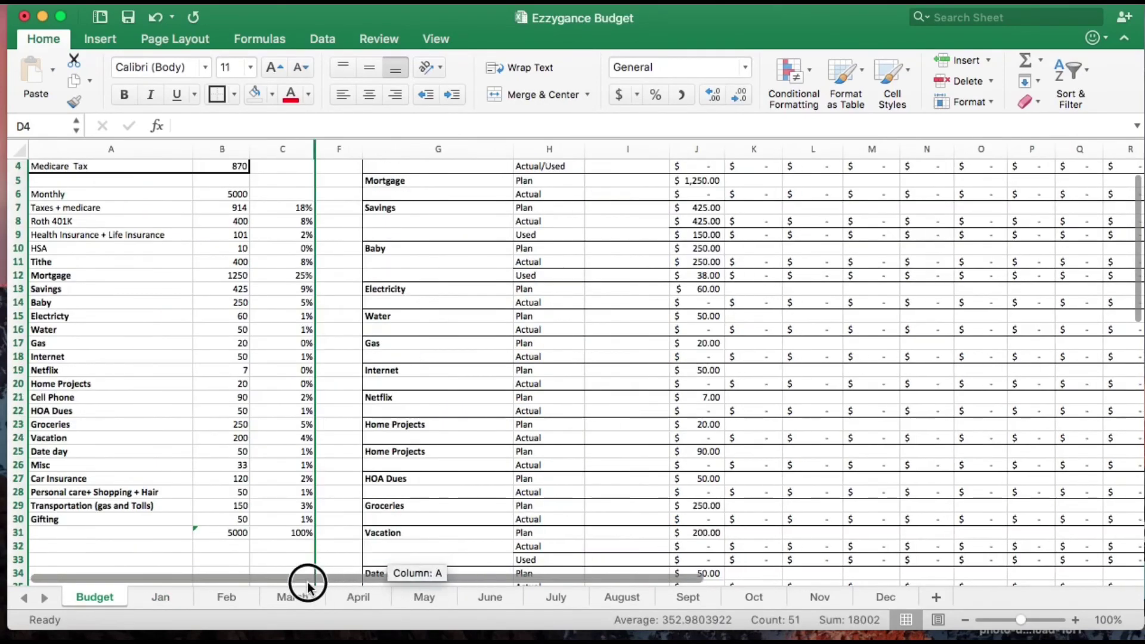
{"action": "scroll", "coordinate": [203, 339], "scroll_direction": "down", "scroll_amount": 1}
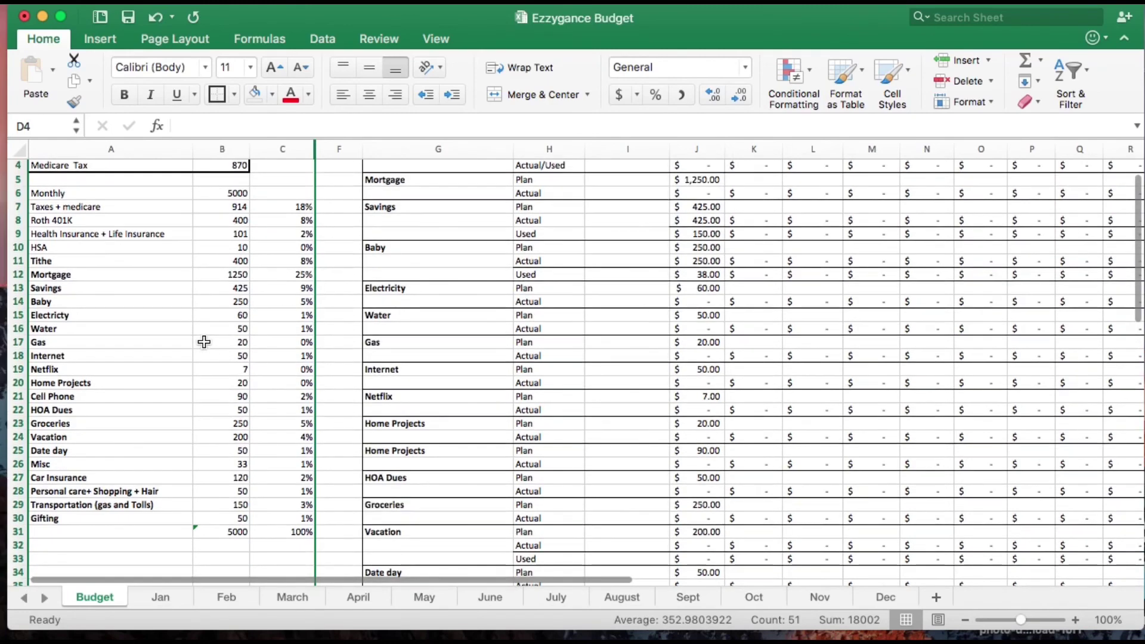
{"action": "scroll", "coordinate": [203, 341], "scroll_direction": "down", "scroll_amount": 5}
{"action": "scroll", "coordinate": [204, 340], "scroll_direction": "up", "scroll_amount": 6}
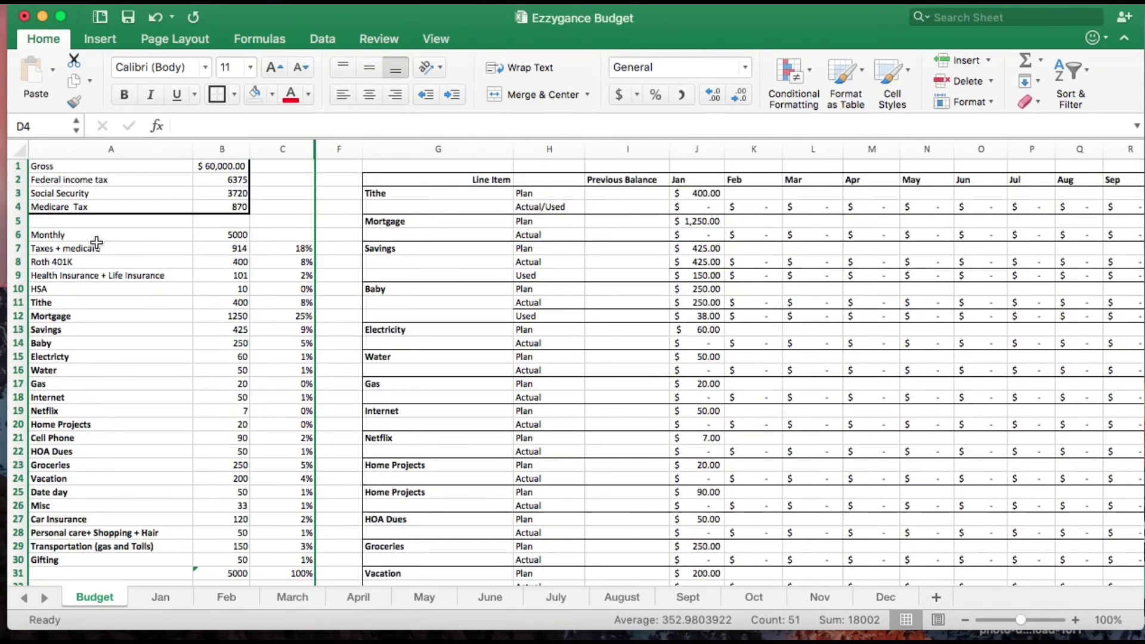
{"action": "left_click_drag", "start_coordinate": [89, 235], "coordinate": [294, 573]}
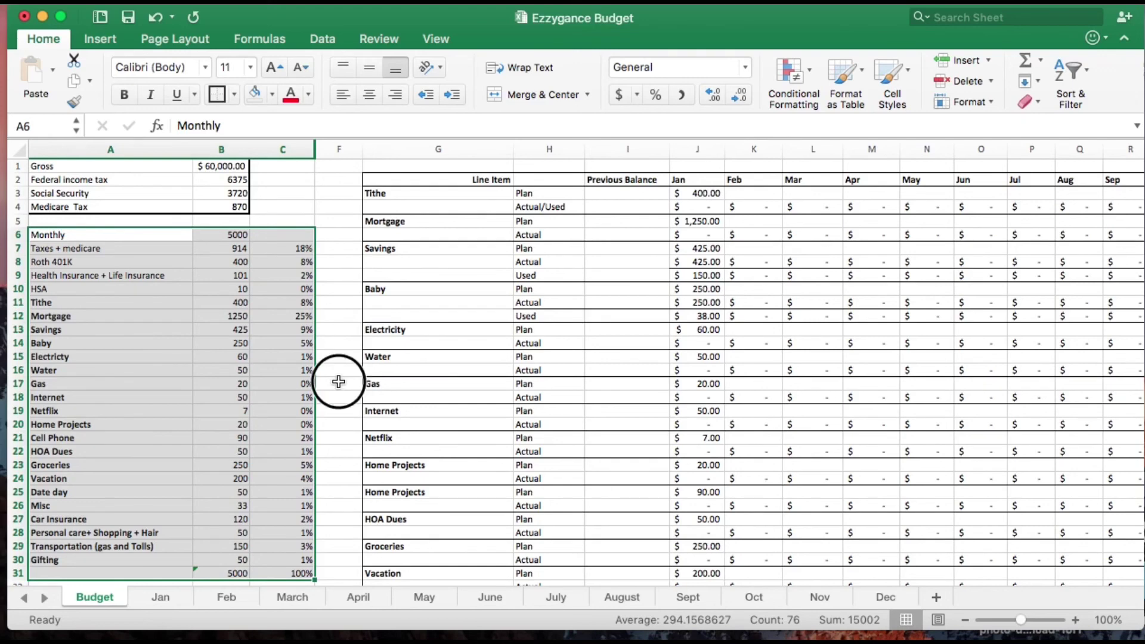
{"action": "left_click", "coordinate": [338, 382]}
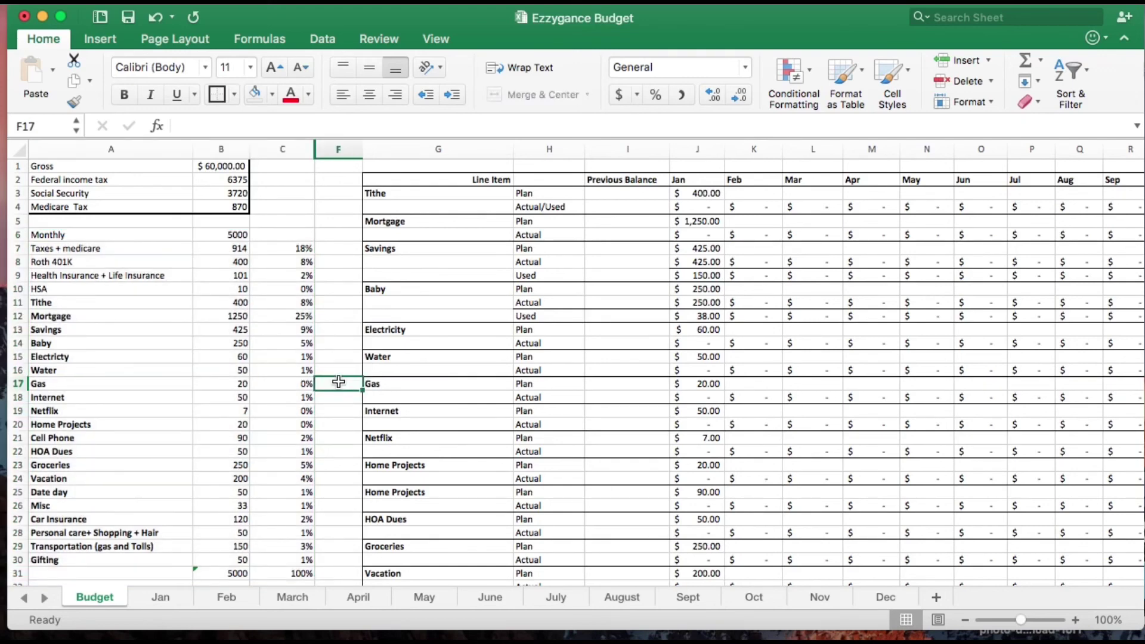